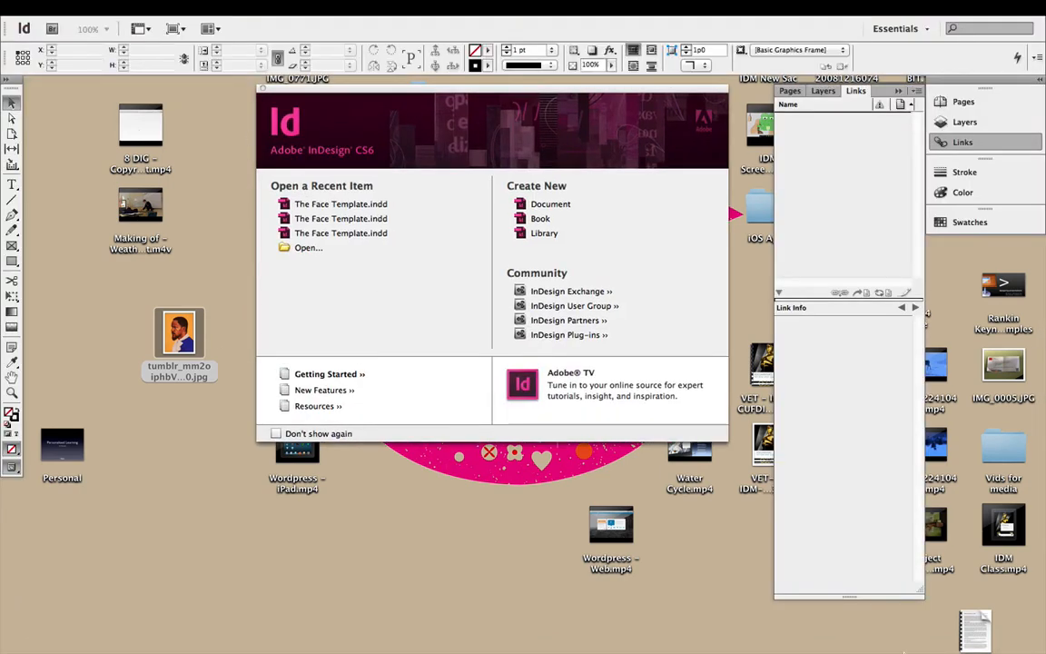
- Open The Face Template.indd from the Downloads folder and dismiss the missing-link warning
click(108, 8)
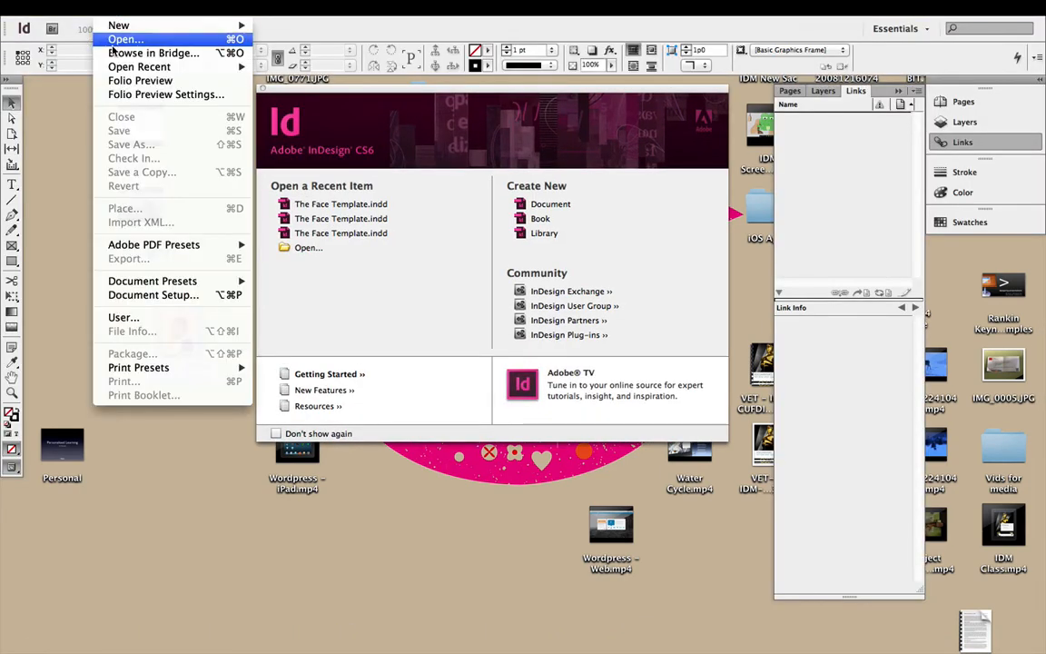
click(122, 37)
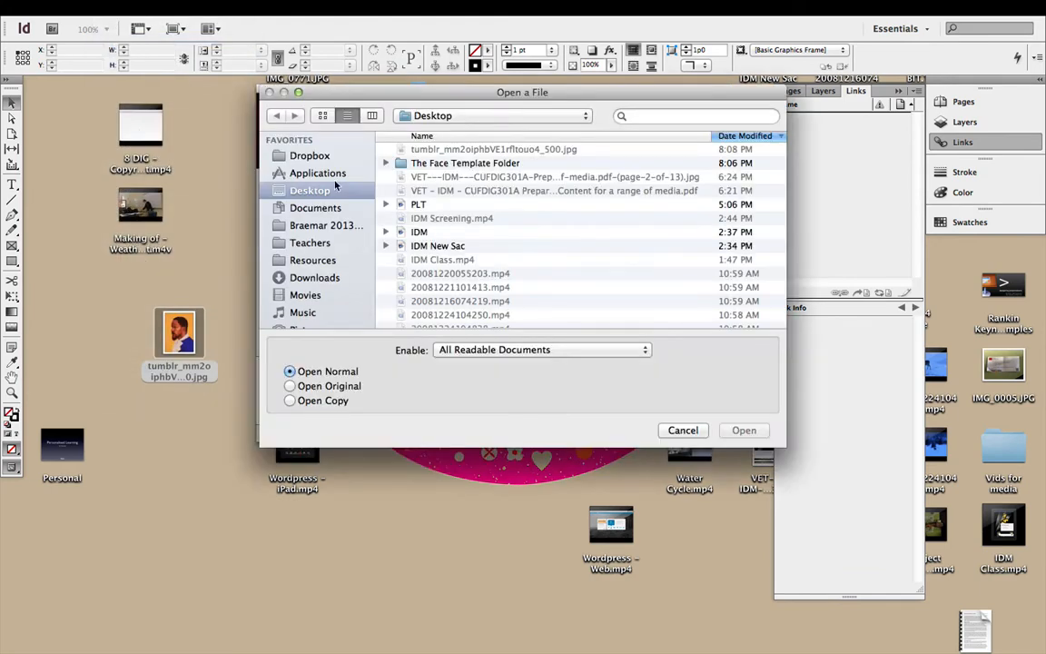
click(315, 275)
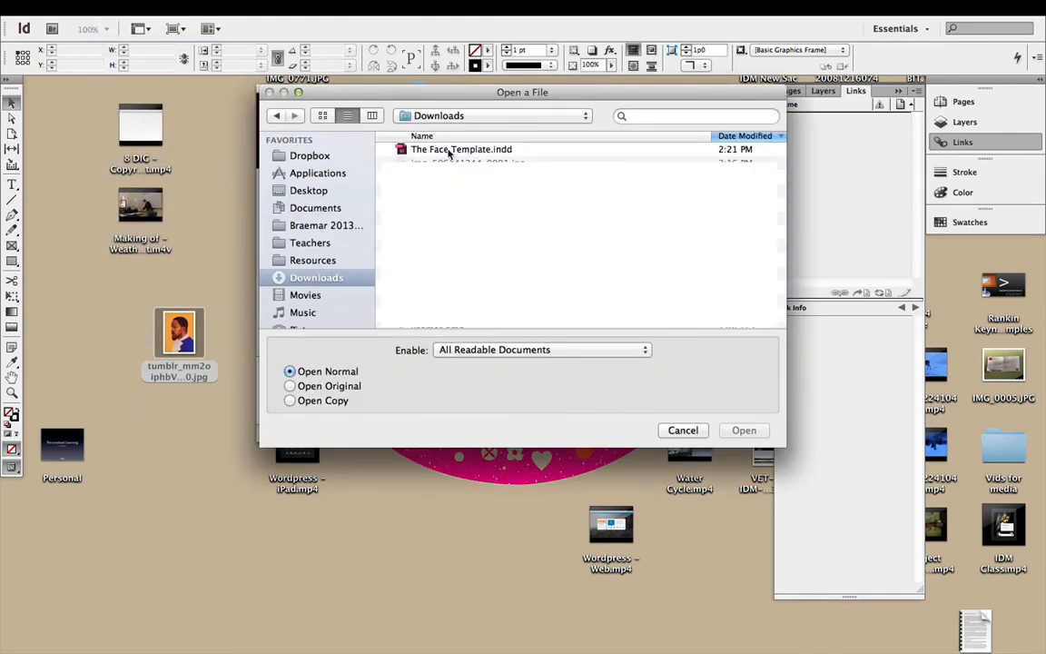
double_click(449, 150)
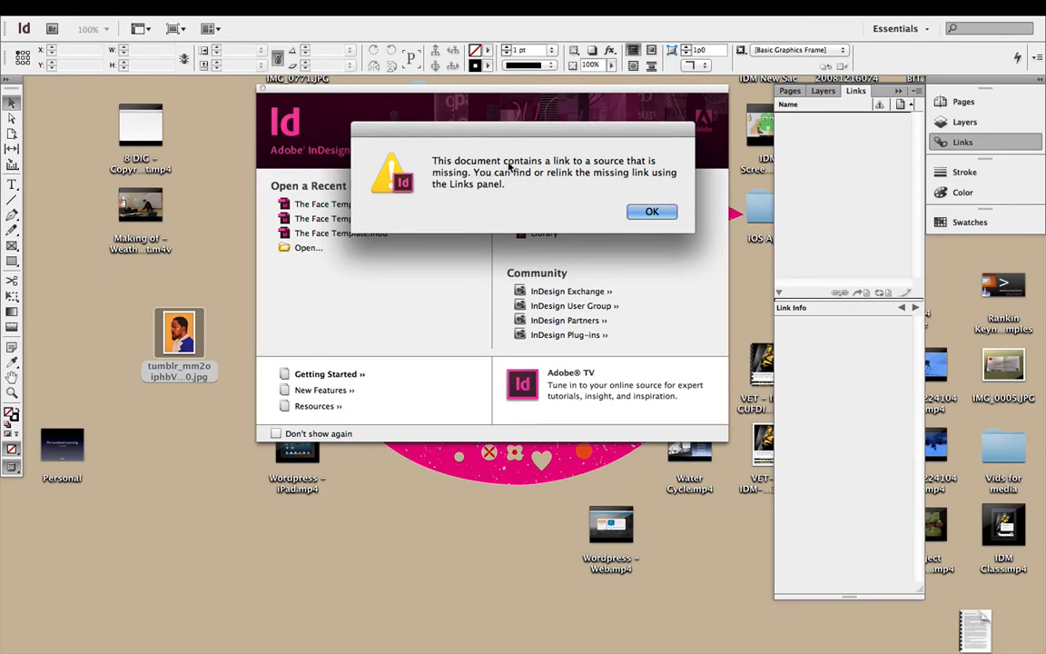
click(649, 215)
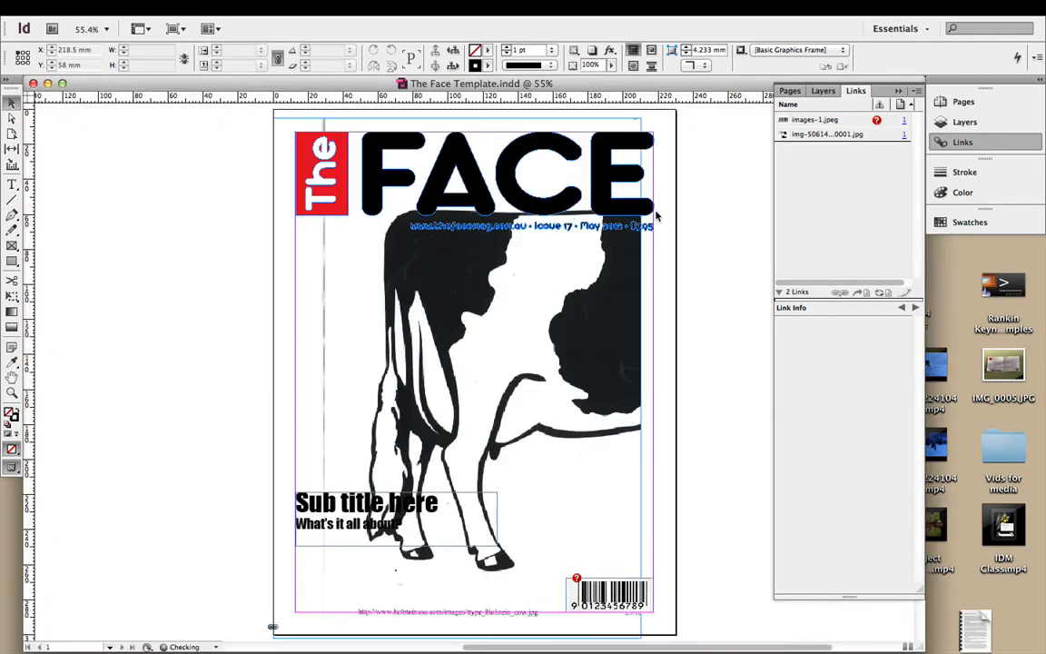
- Delete the cow picture from the magazine cover
click(486, 283)
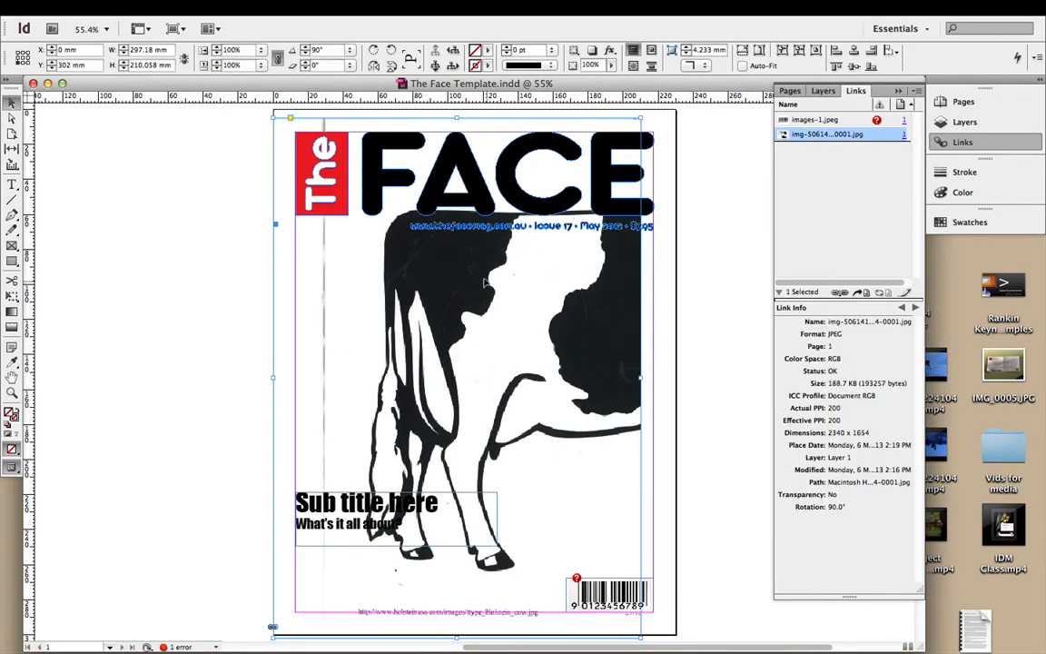
key(Delete)
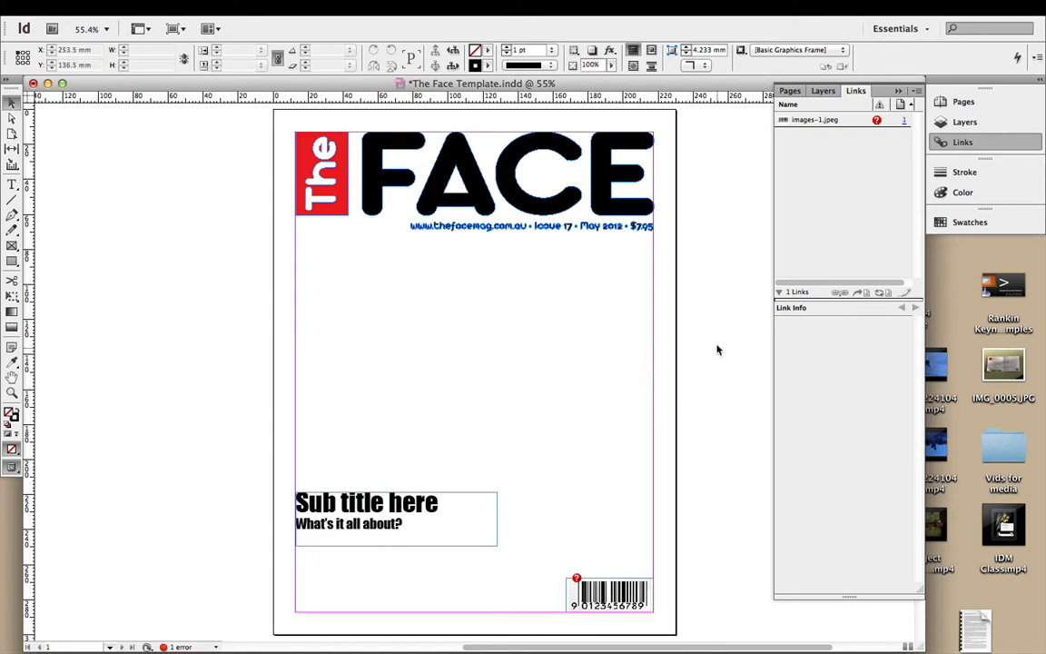
click(510, 201)
click(313, 173)
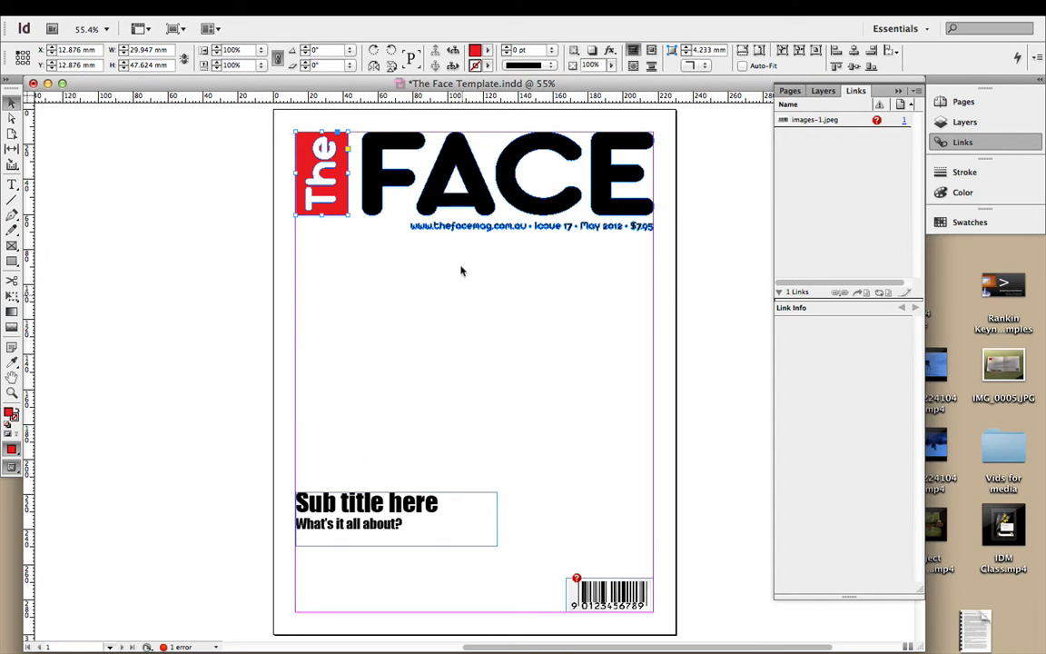
- Place tumblr_mm2oiphbVE1rfltouo4_500.jpg from the Desktop on the pasteboard beside the cover page, with nothing else selected
click(189, 300)
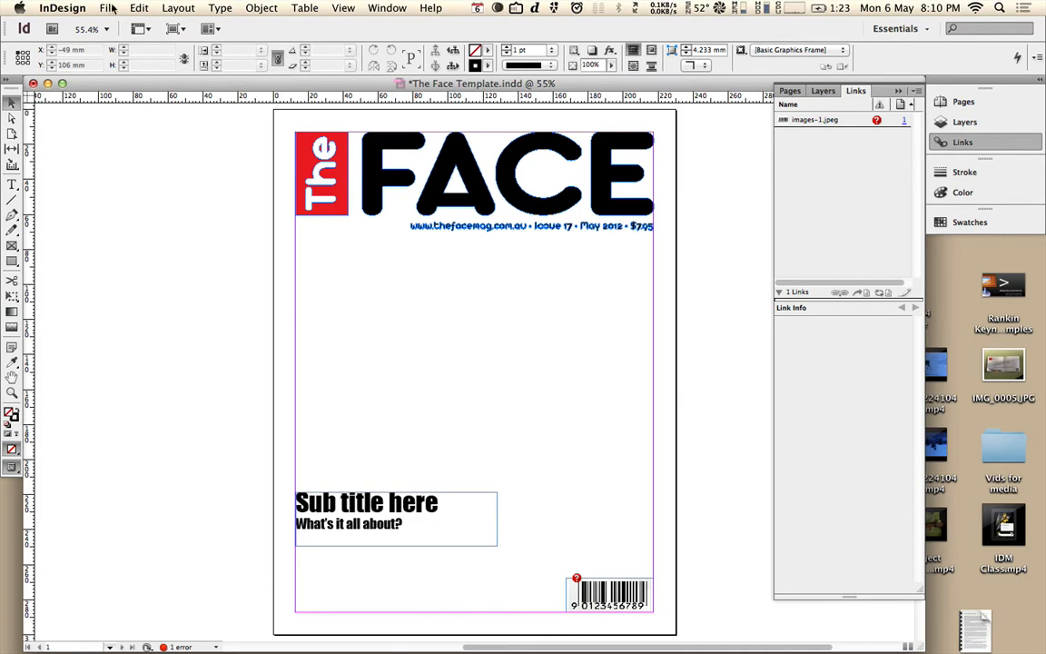
click(107, 8)
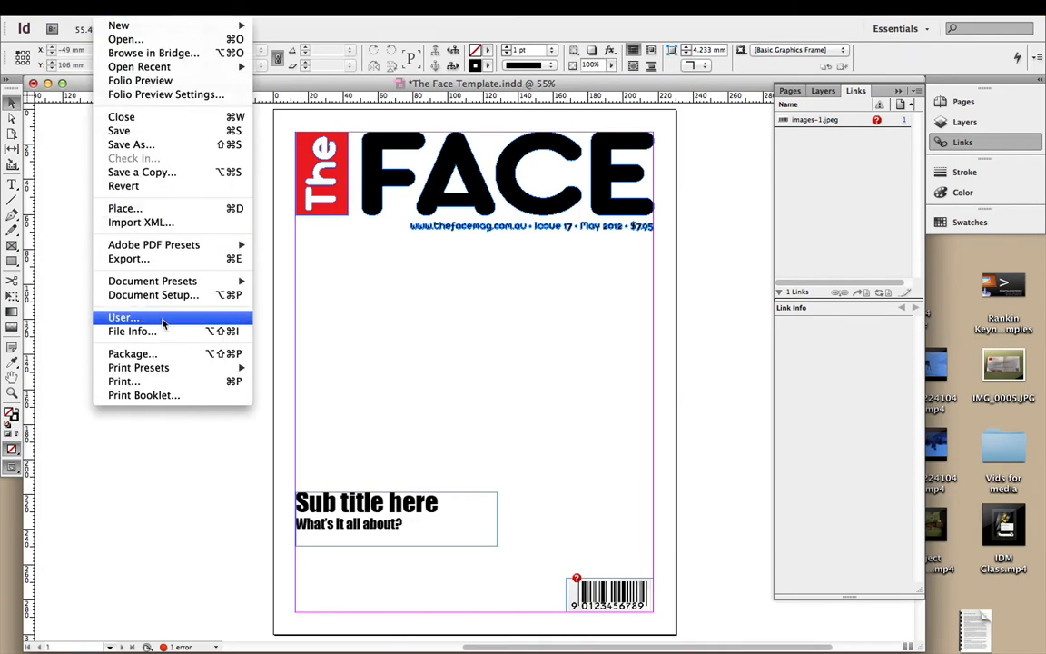
click(143, 210)
click(322, 198)
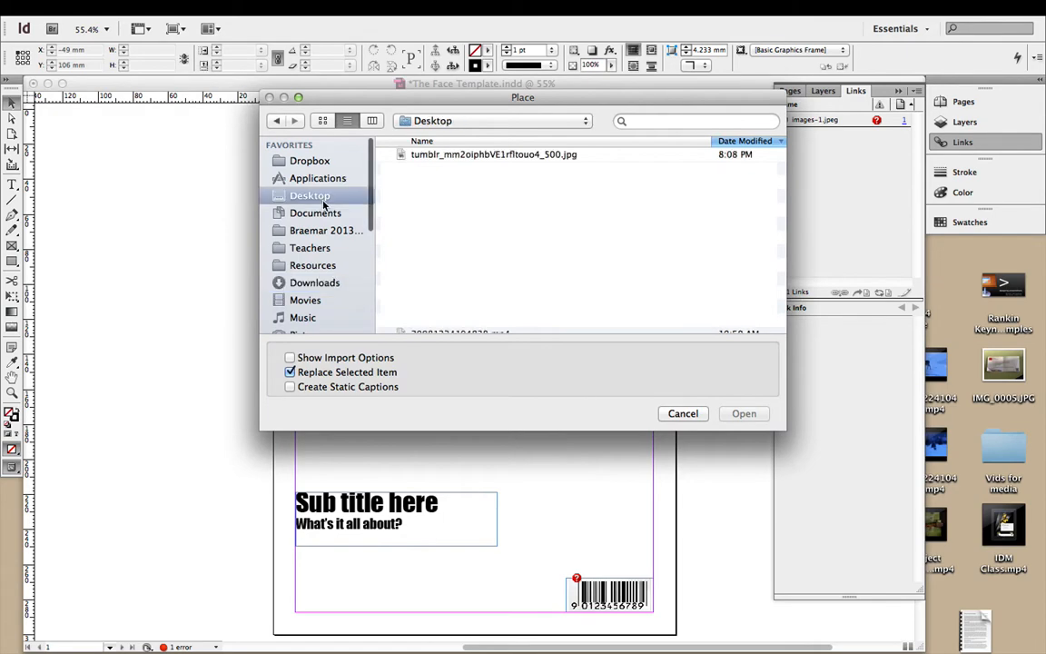
double_click(442, 155)
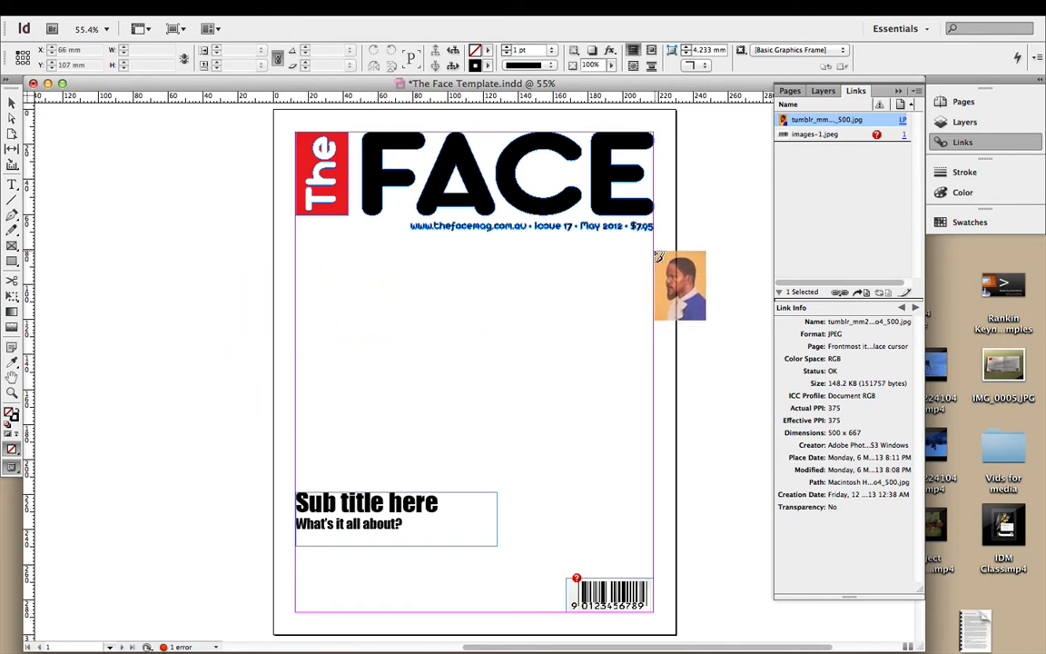
click(159, 290)
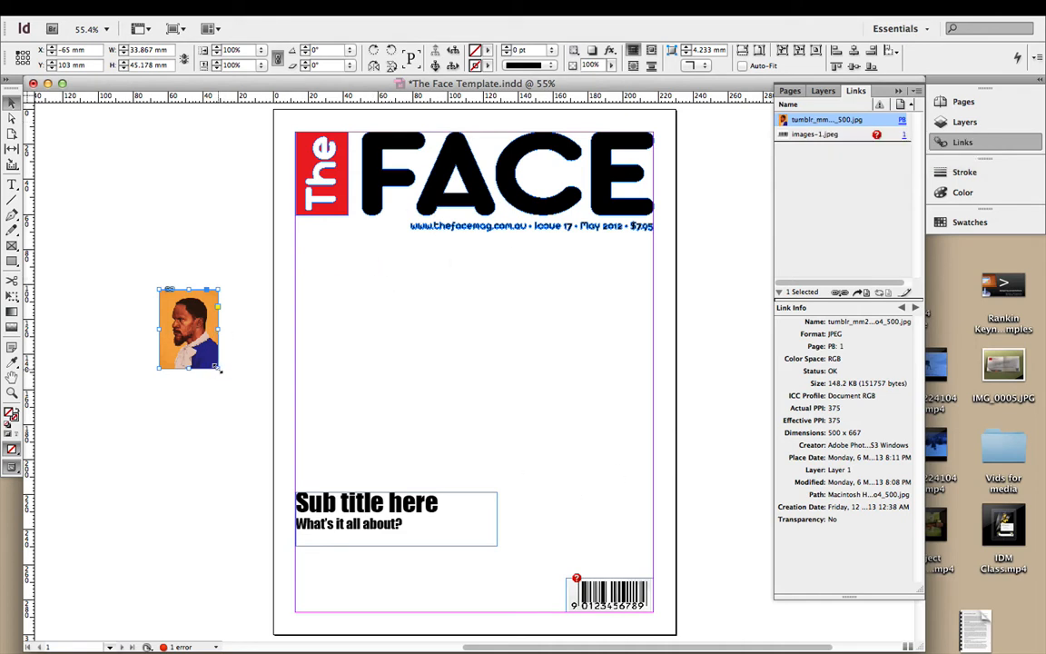
- Enlarge the portrait's frame to about 125 × 167 mm, move it up the pasteboard and shrink it to about 77 × 55 mm
drag(219, 368, 379, 581)
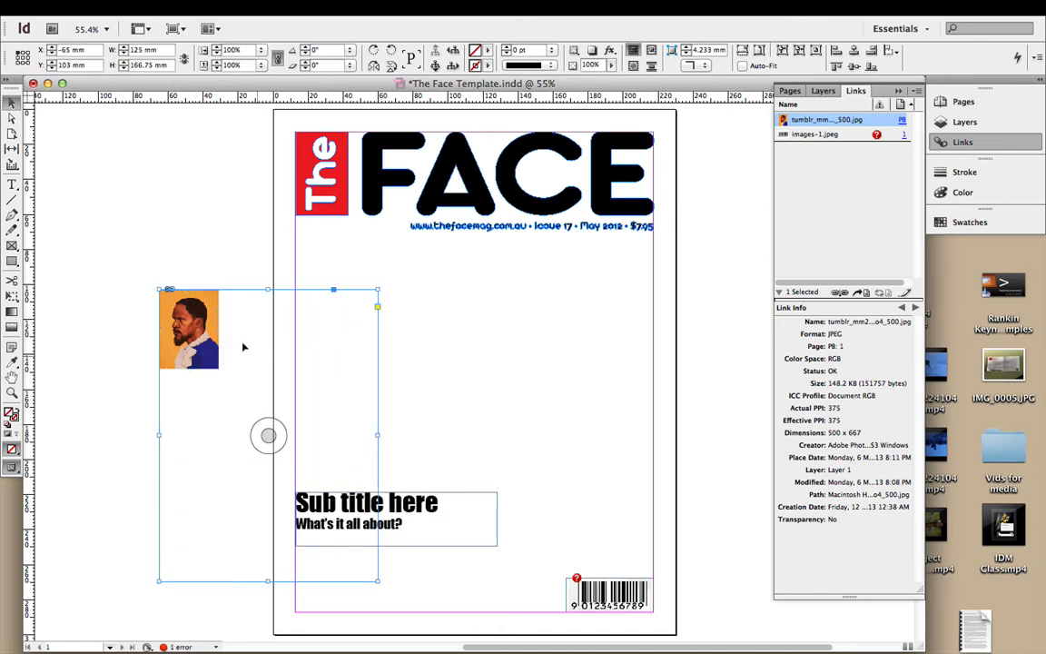
drag(256, 360, 179, 253)
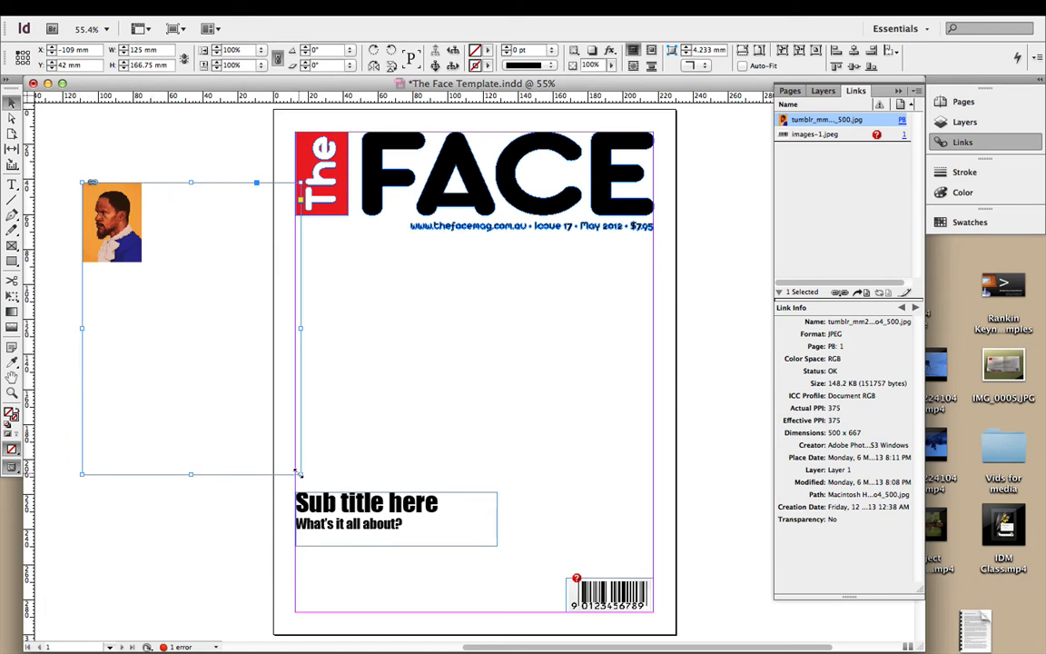
drag(296, 472, 216, 279)
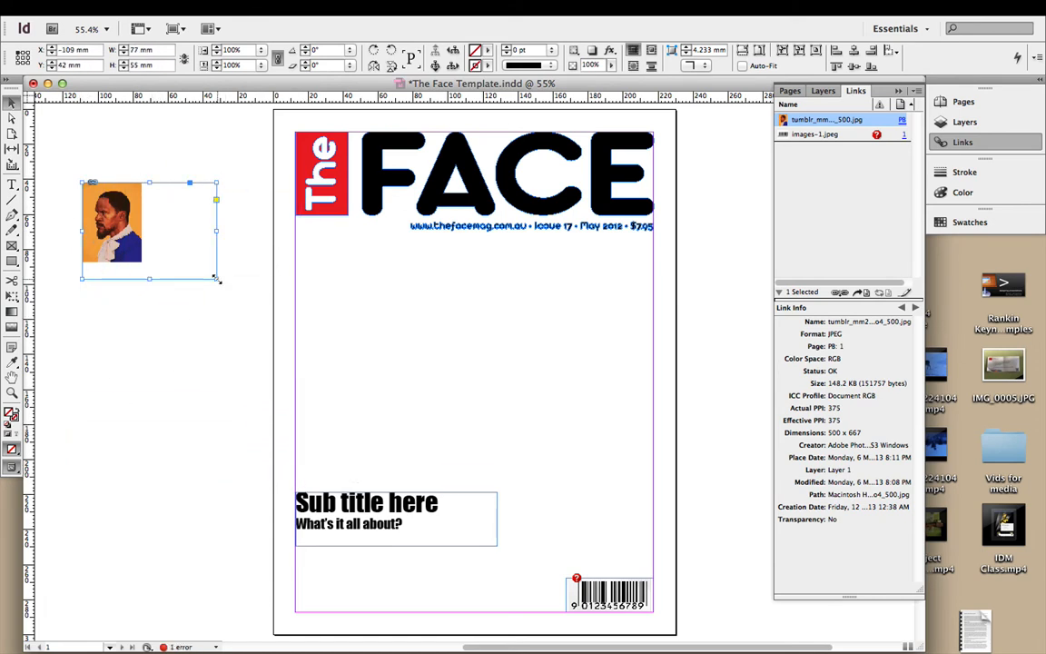
right_click(217, 280)
click(217, 280)
click(184, 305)
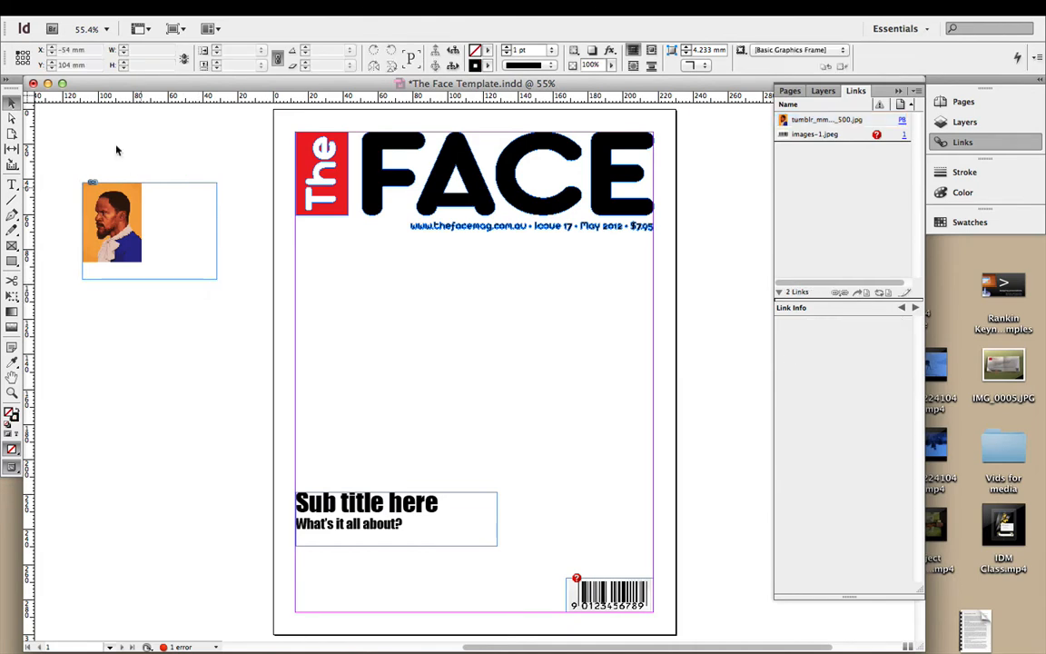
- Try enlarging the portrait inside its frame with the Direct Selection tool, and undo the change
click(9, 117)
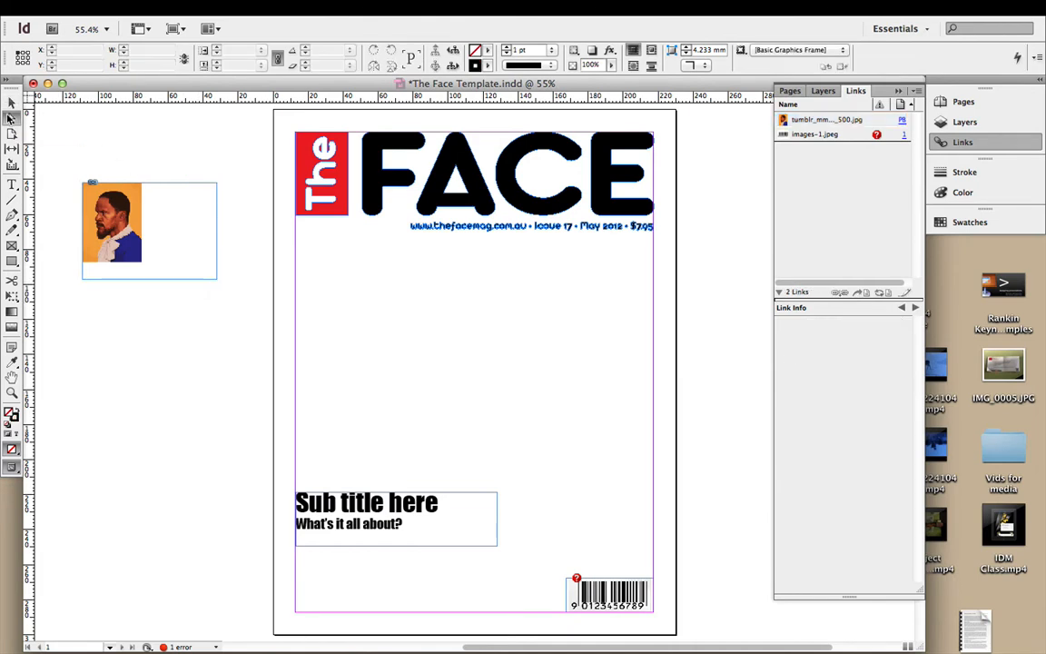
click(118, 222)
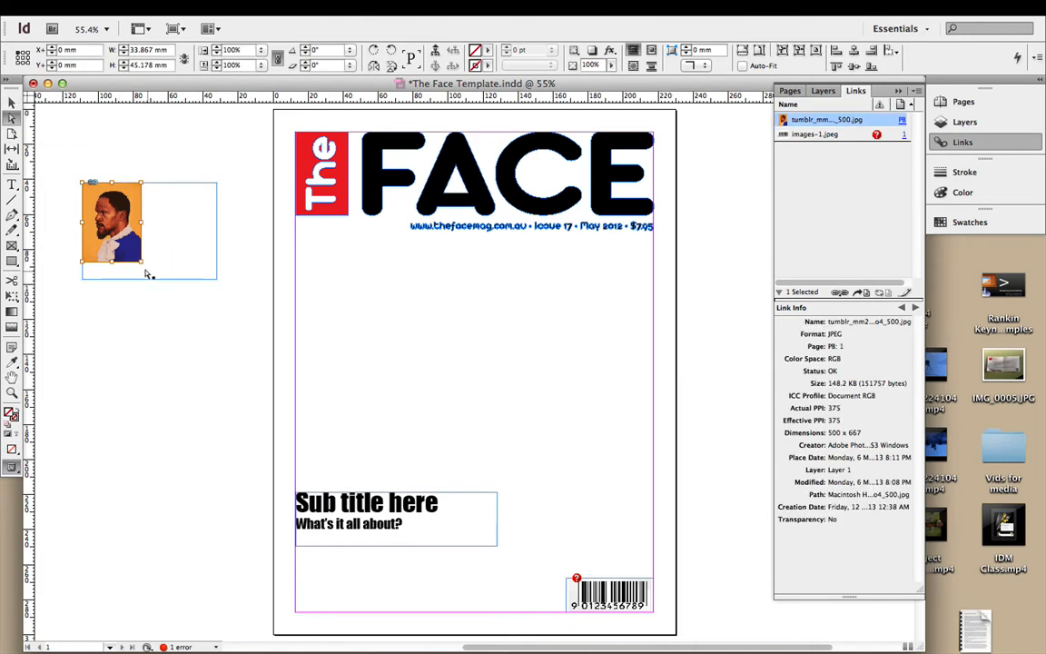
drag(140, 261, 250, 350)
key(ctrl+z)
click(233, 355)
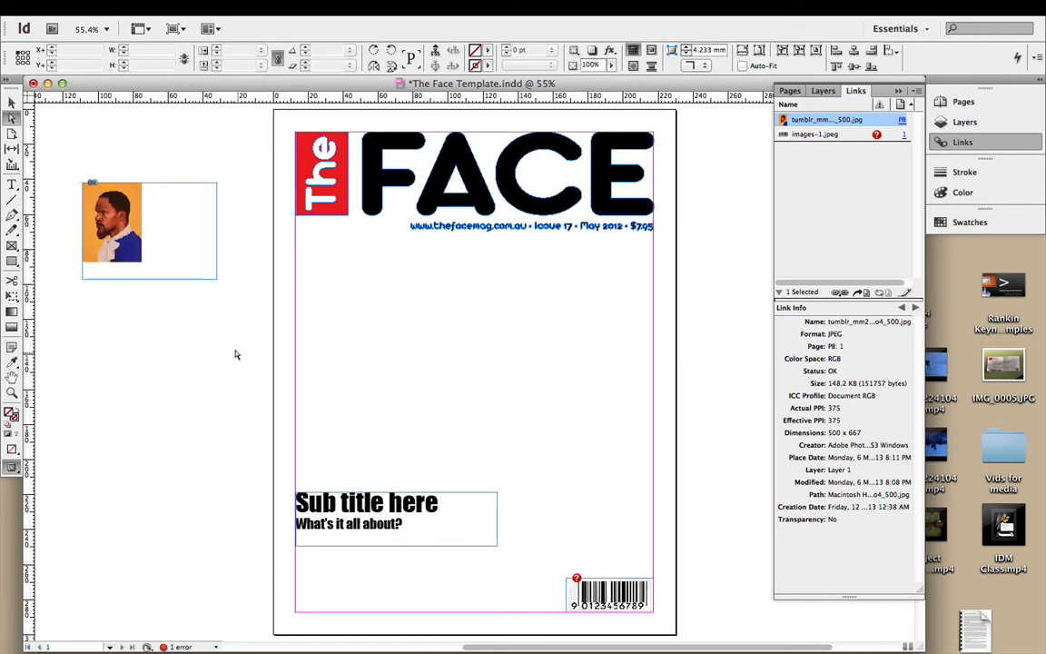
- Shrink the portrait's frame around the image to about 37 × 48 mm with the Selection tool
click(136, 216)
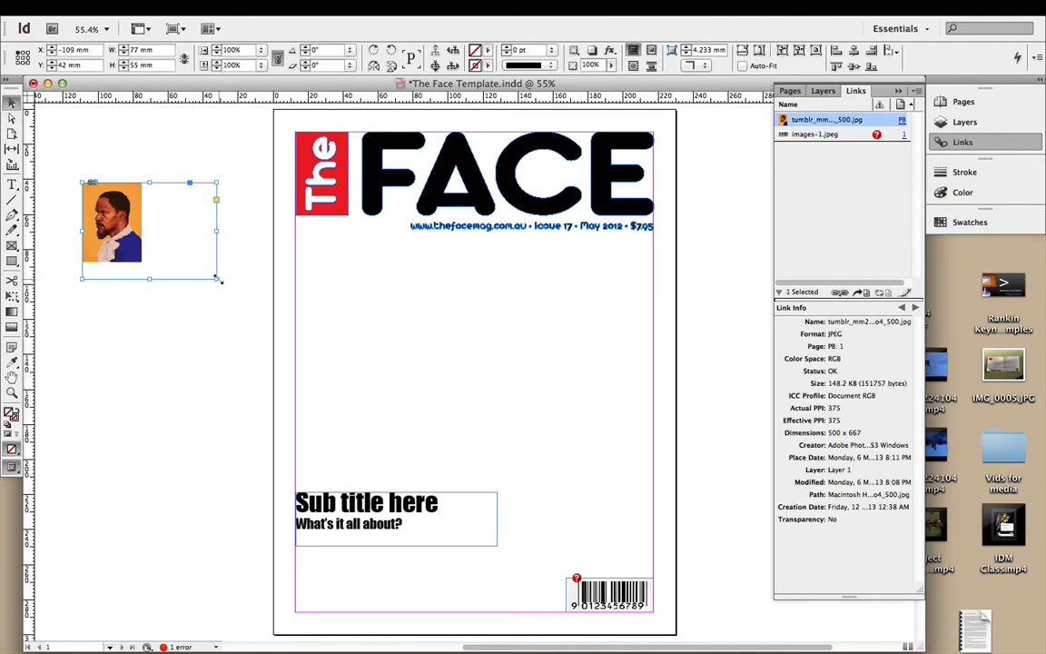
drag(217, 278, 148, 266)
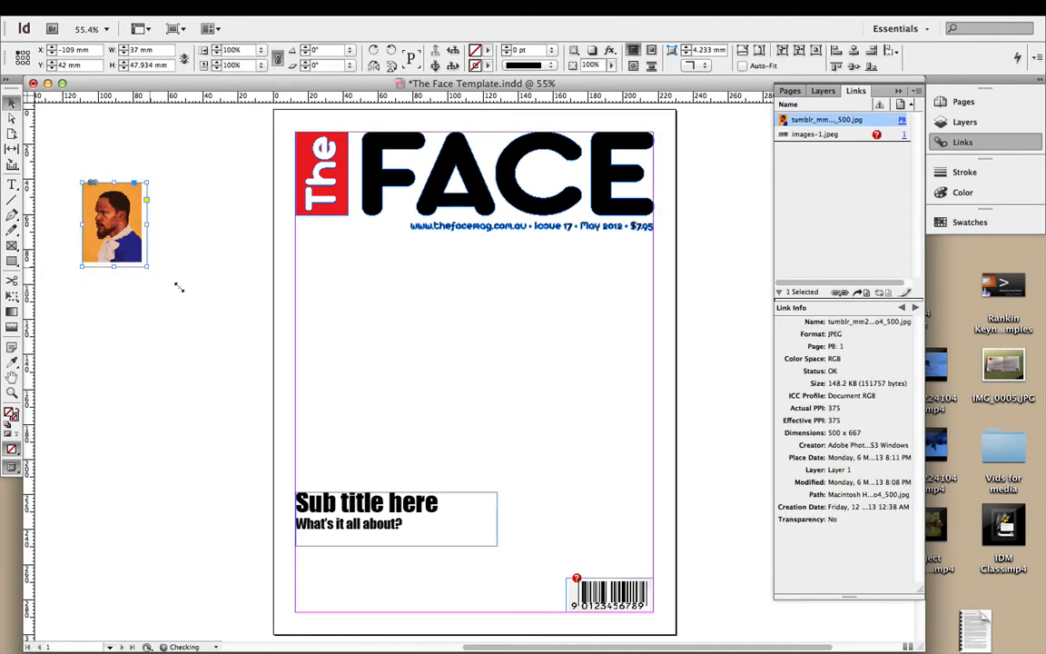
click(179, 286)
click(114, 219)
click(179, 210)
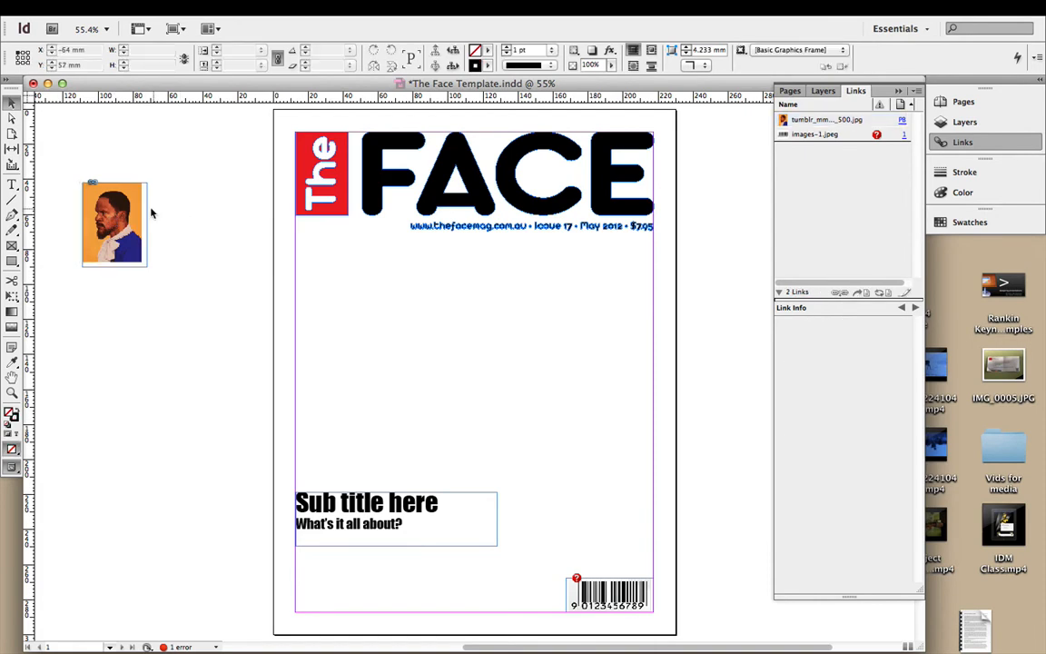
- Scale the portrait together with its frame by 200% twice in succession
click(135, 204)
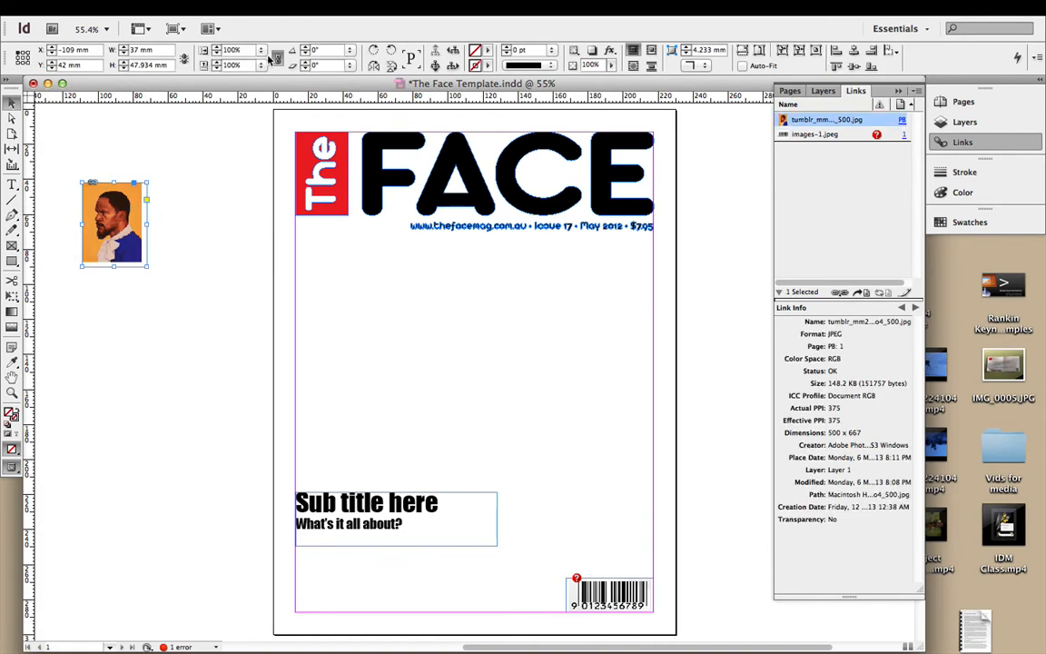
click(262, 50)
click(227, 186)
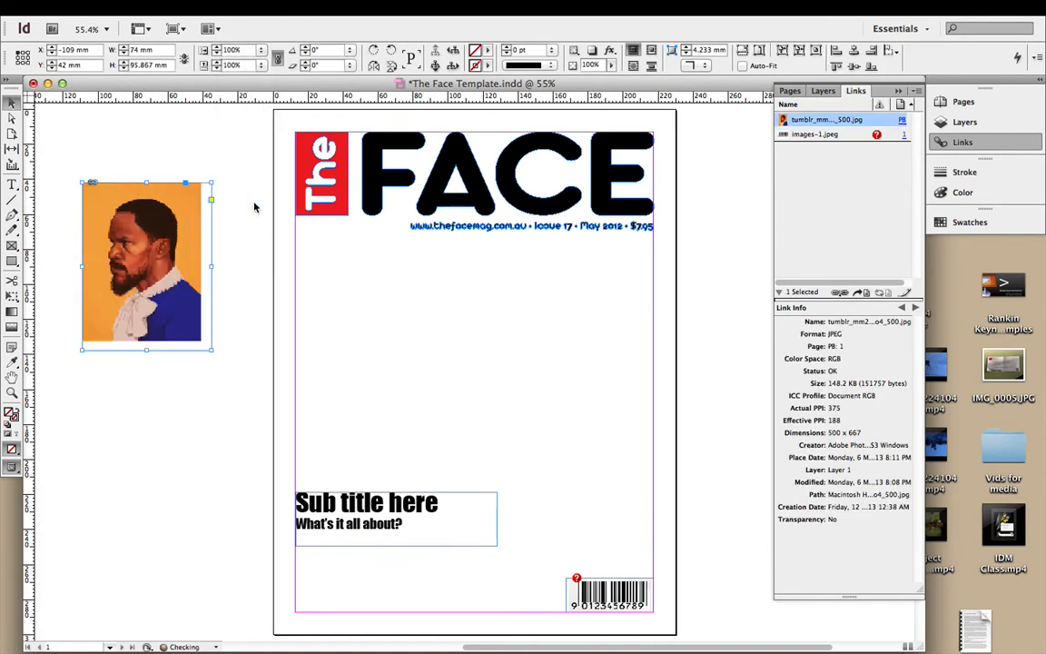
click(263, 51)
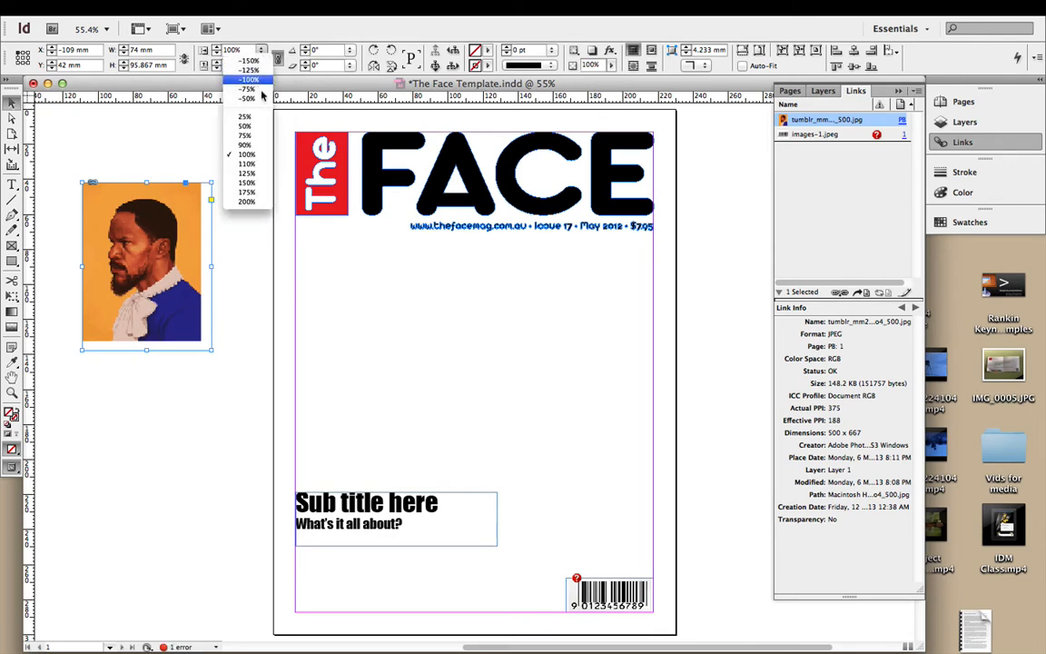
click(251, 203)
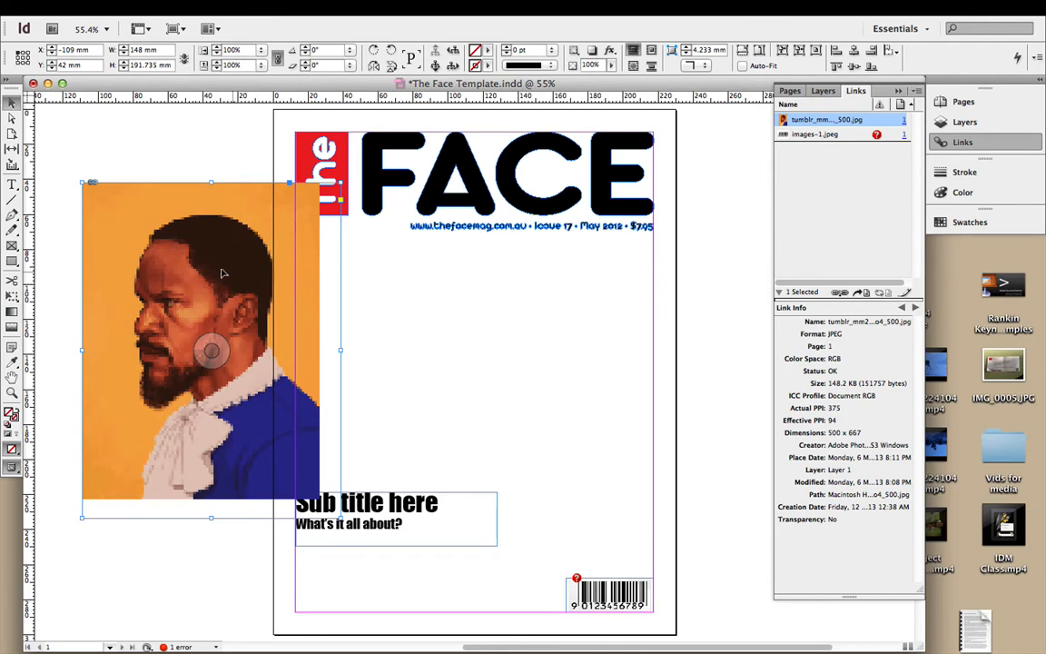
- Move the portrait onto the cover and stretch its frame to the page margins, about 205 × 274 mm
drag(227, 263, 372, 285)
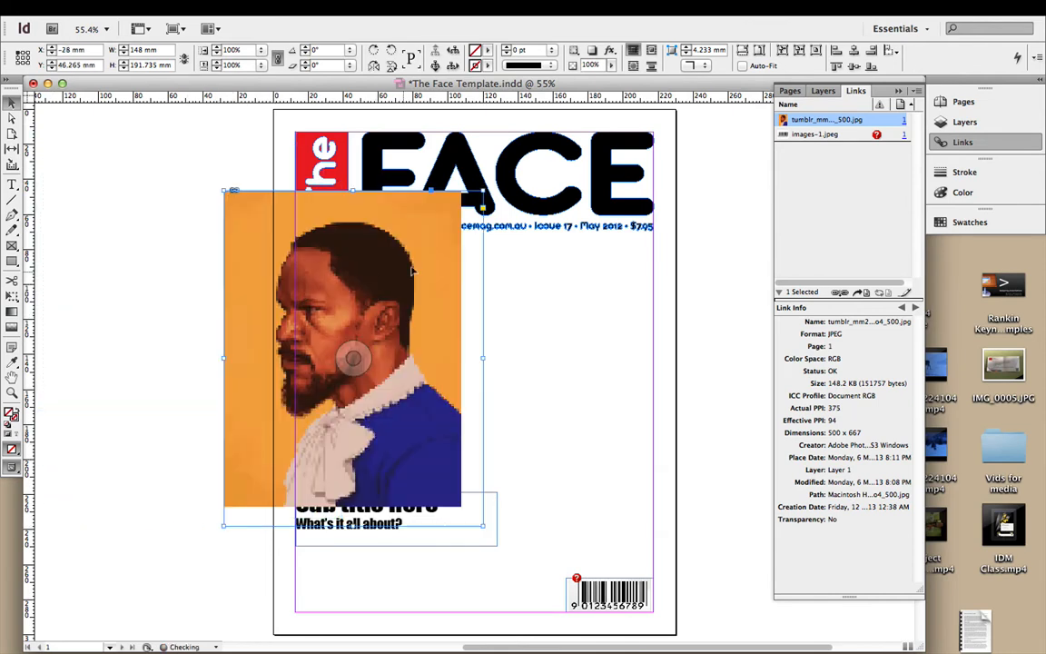
drag(478, 189, 651, 128)
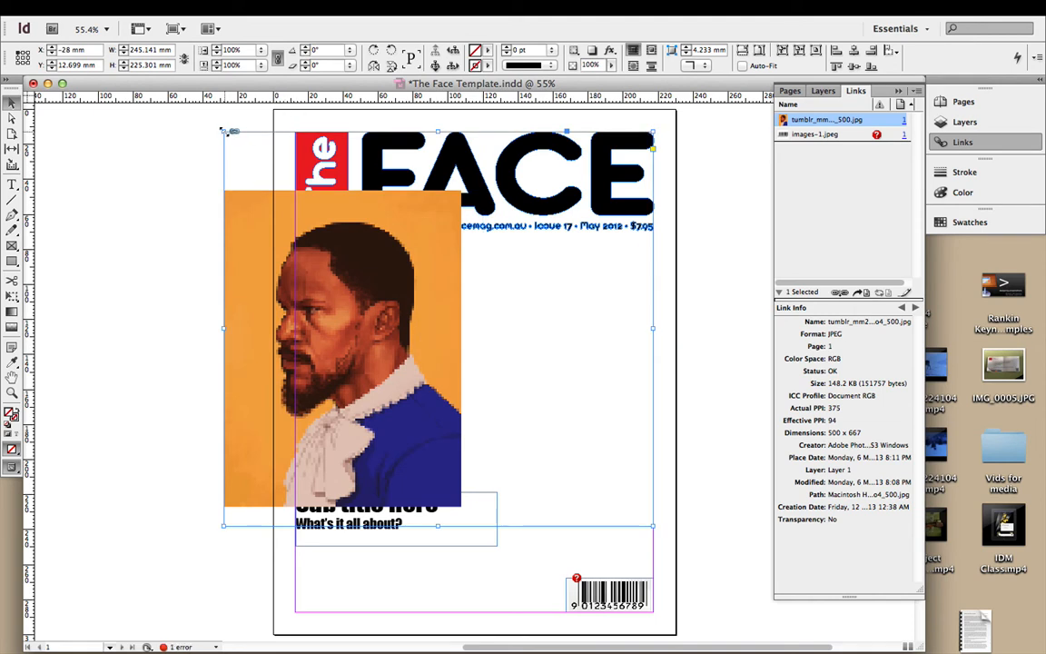
drag(224, 132, 295, 131)
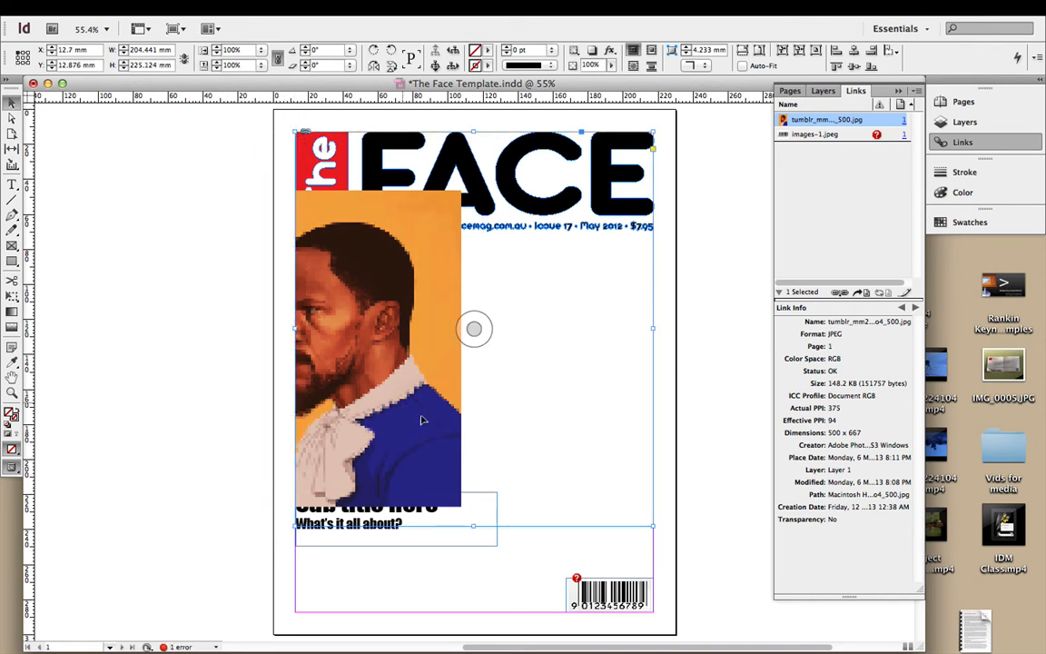
drag(653, 525, 654, 610)
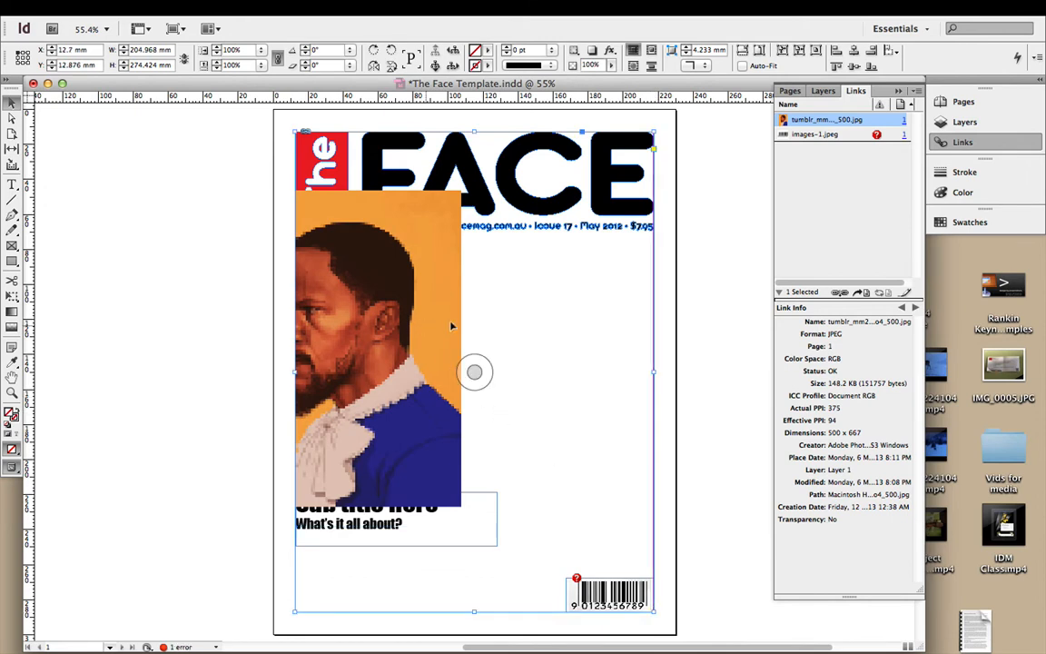
- Apply Fit Content to Frame to the portrait so the image fills its frame
right_click(520, 327)
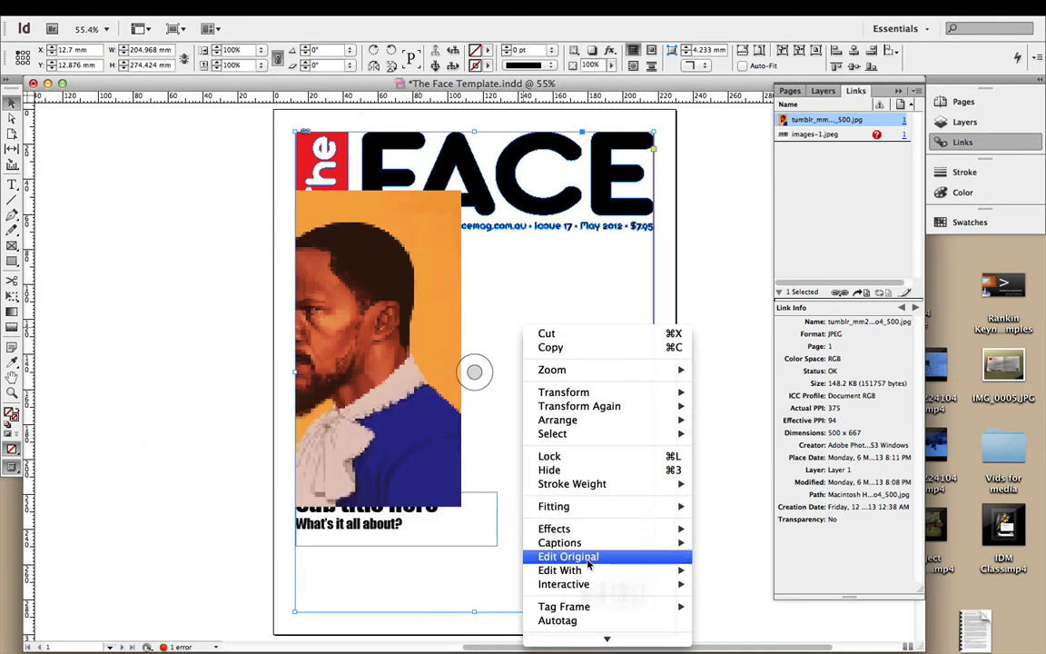
mouse_move(588, 569)
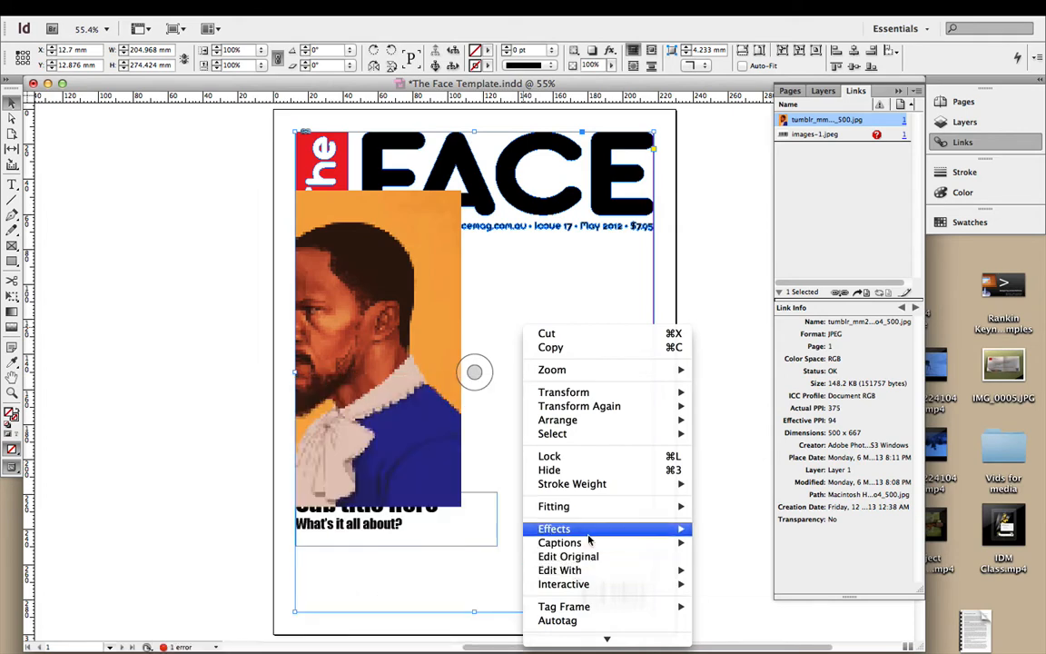
mouse_move(581, 506)
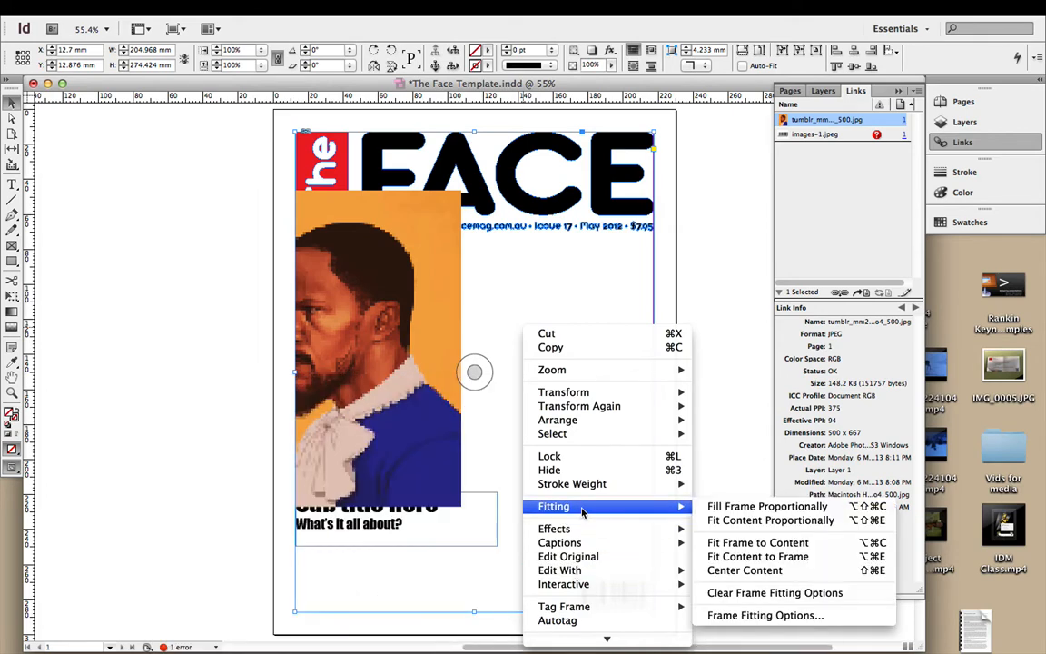
click(769, 558)
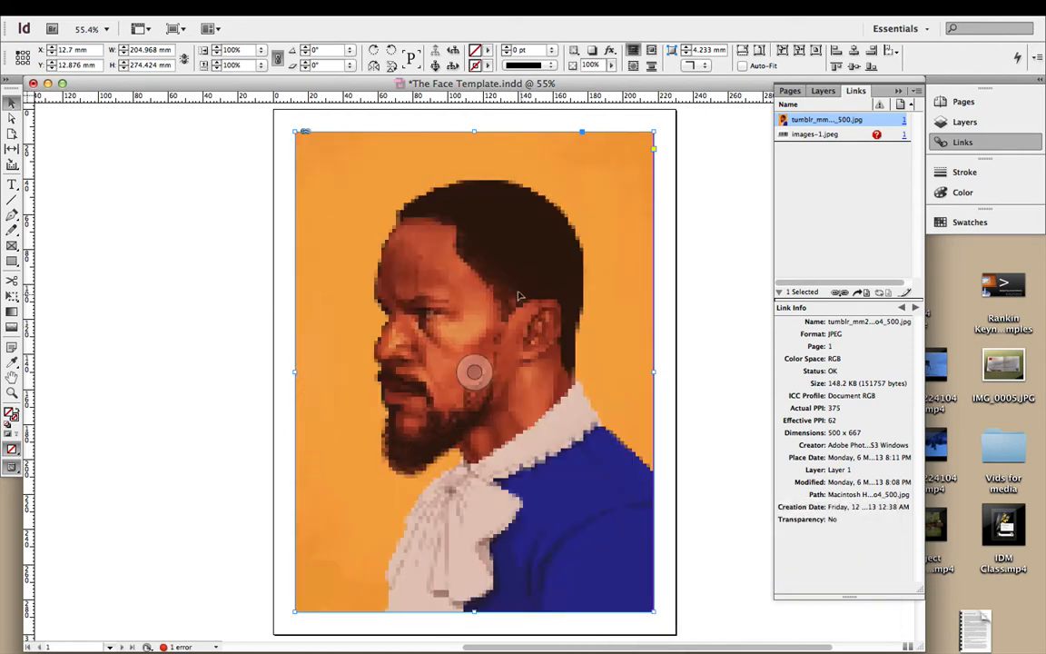
- Deselect the portrait and set the display performance to High Quality Display
click(210, 239)
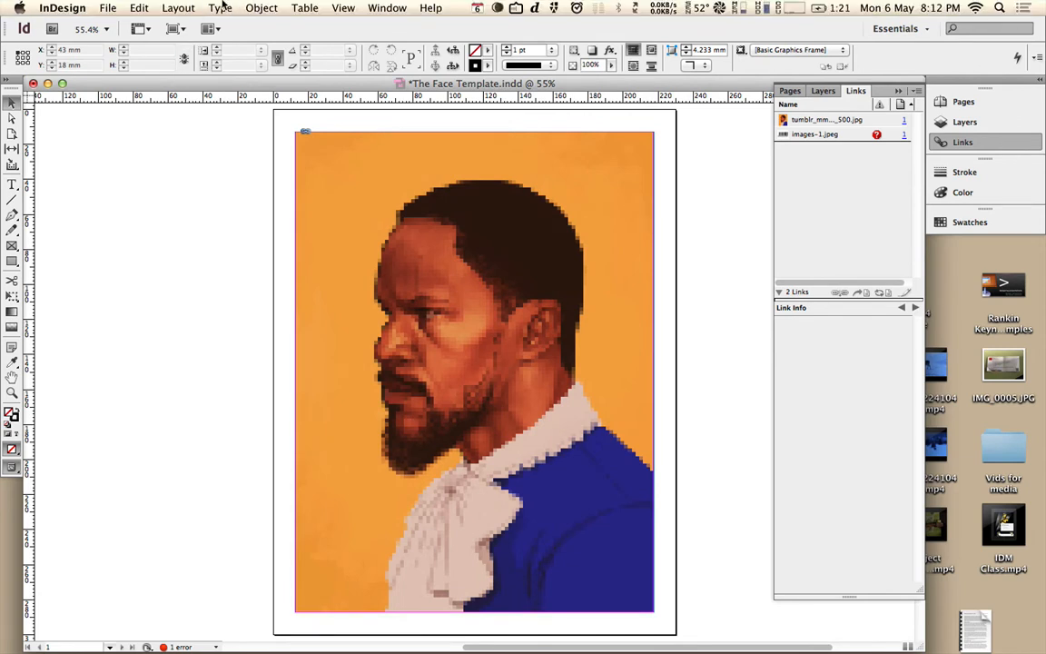
click(342, 11)
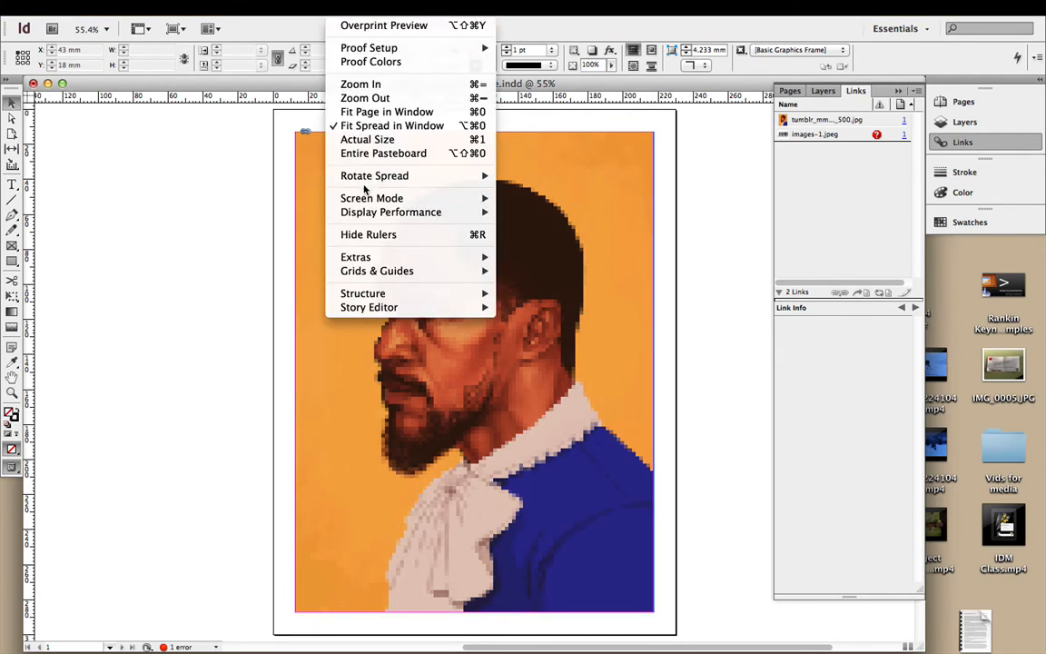
mouse_move(366, 212)
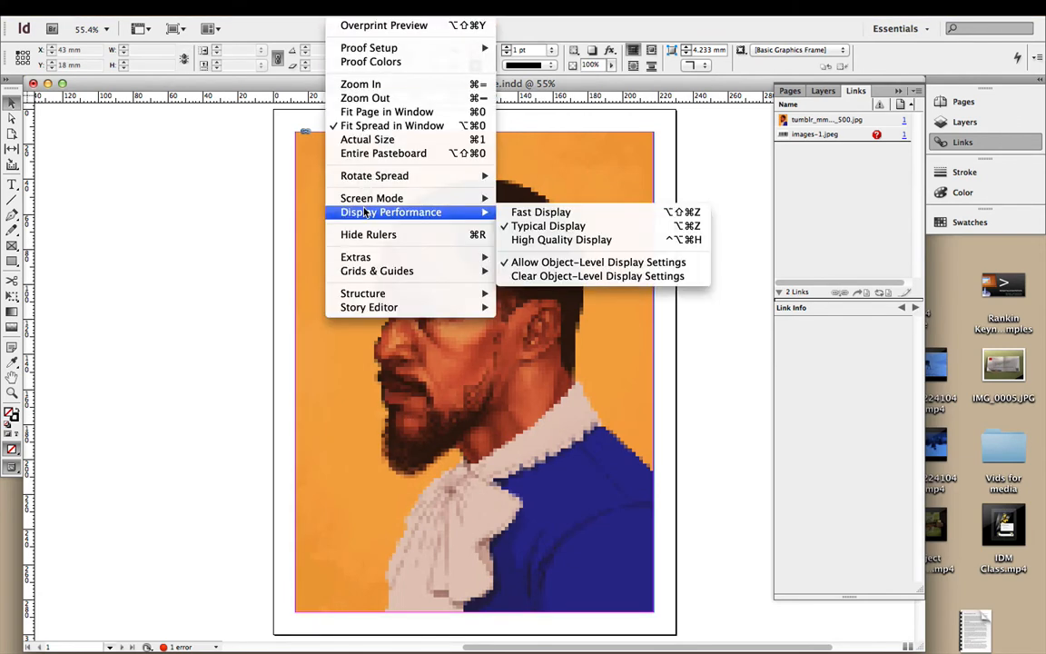
click(541, 240)
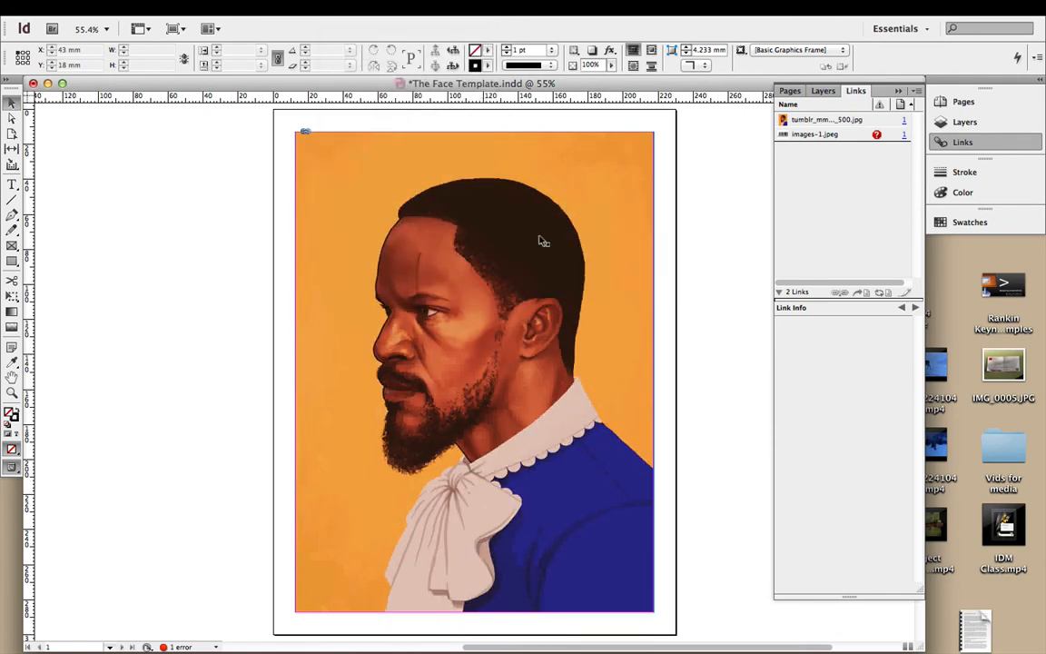
click(473, 369)
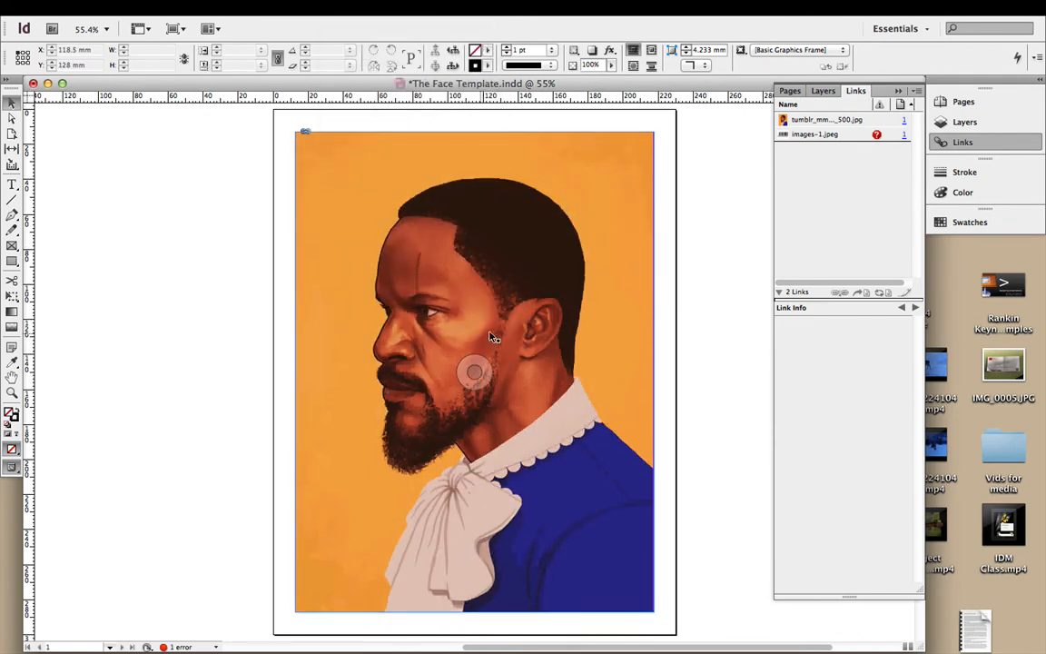
- Return the display performance to Typical Display
click(316, 8)
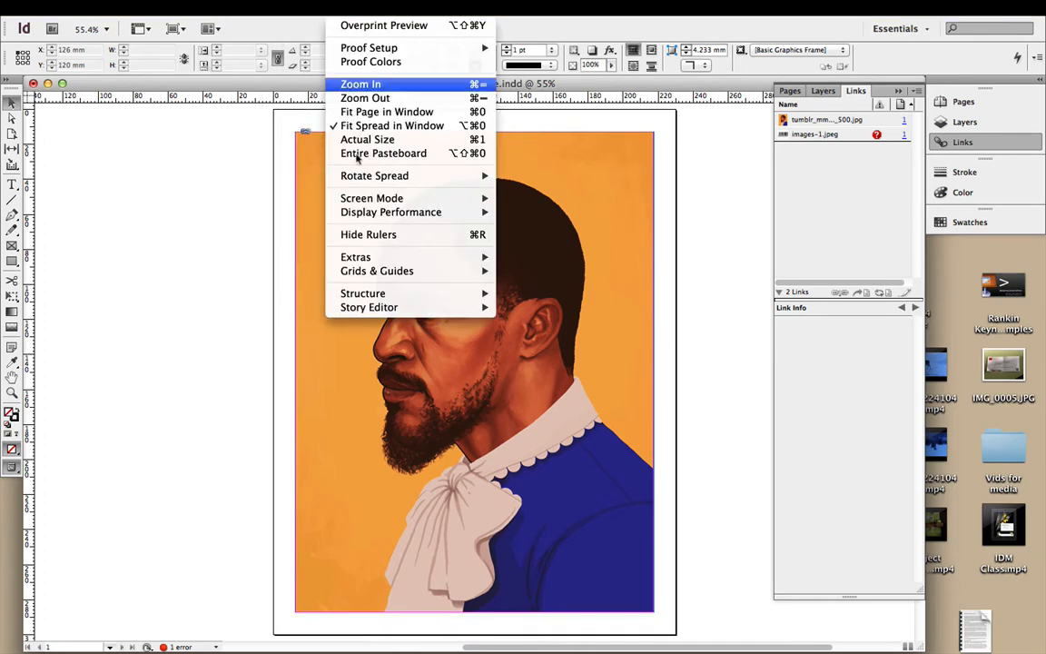
mouse_move(436, 211)
click(542, 226)
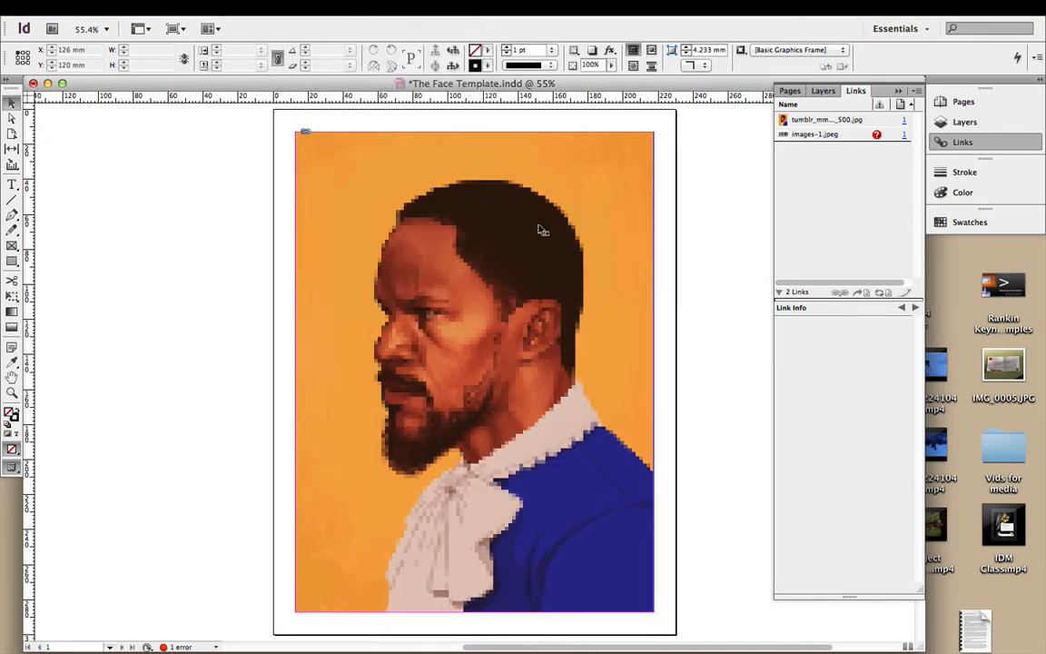
click(474, 370)
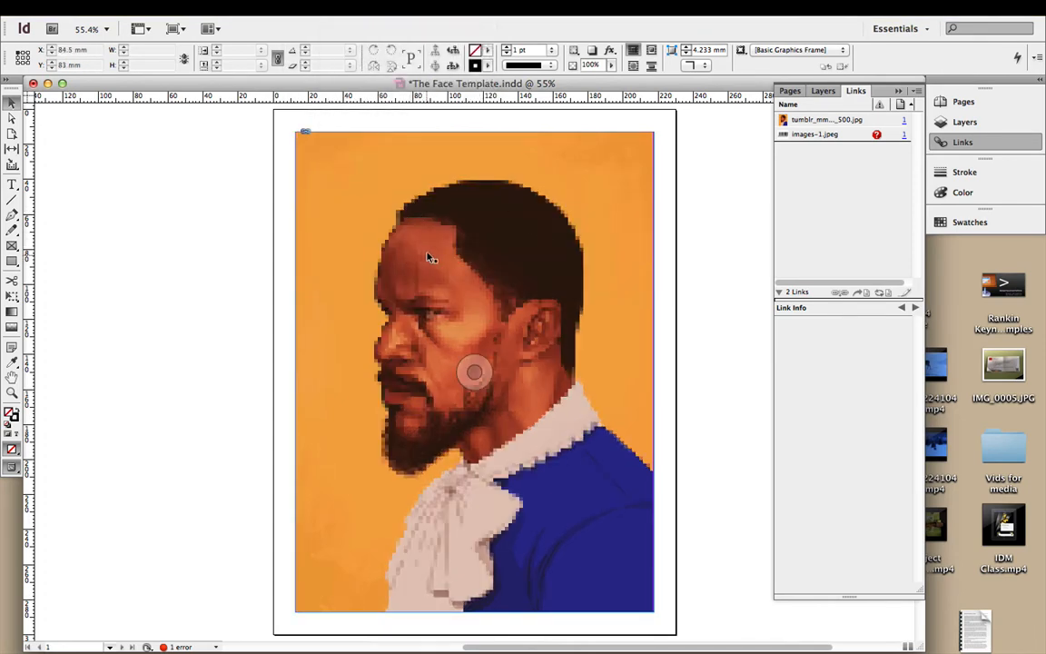
- Move the portrait aside to uncover the masthead, and bring it back onto the page margins
drag(473, 370, 392, 326)
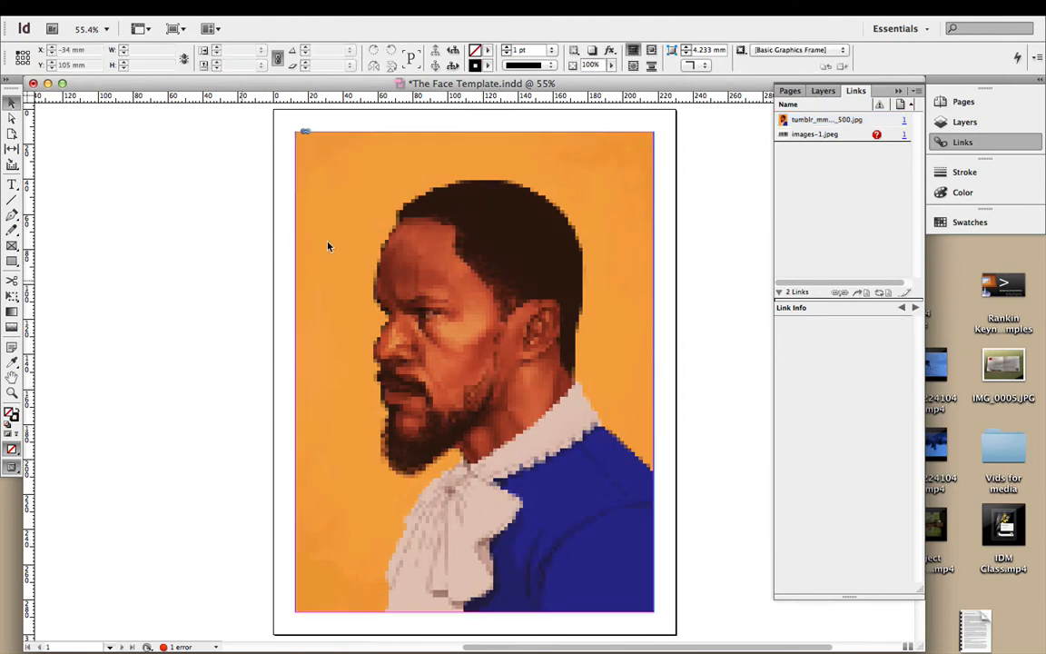
drag(381, 230, 206, 222)
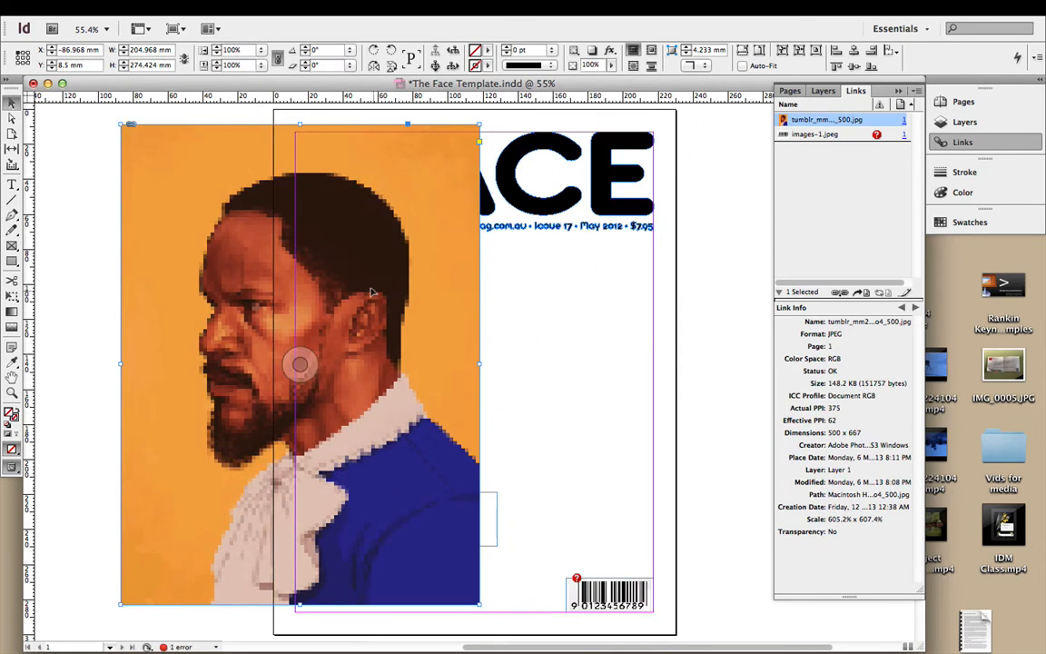
drag(299, 361, 548, 302)
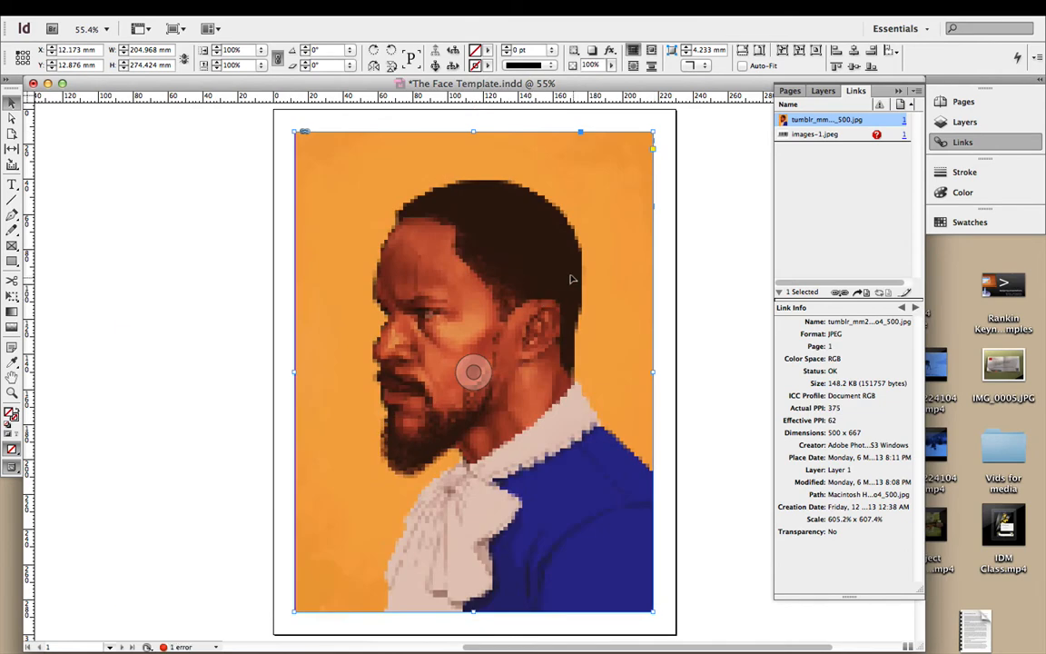
- Send the portrait to the back, behind the masthead, subtitle text and barcode
right_click(572, 278)
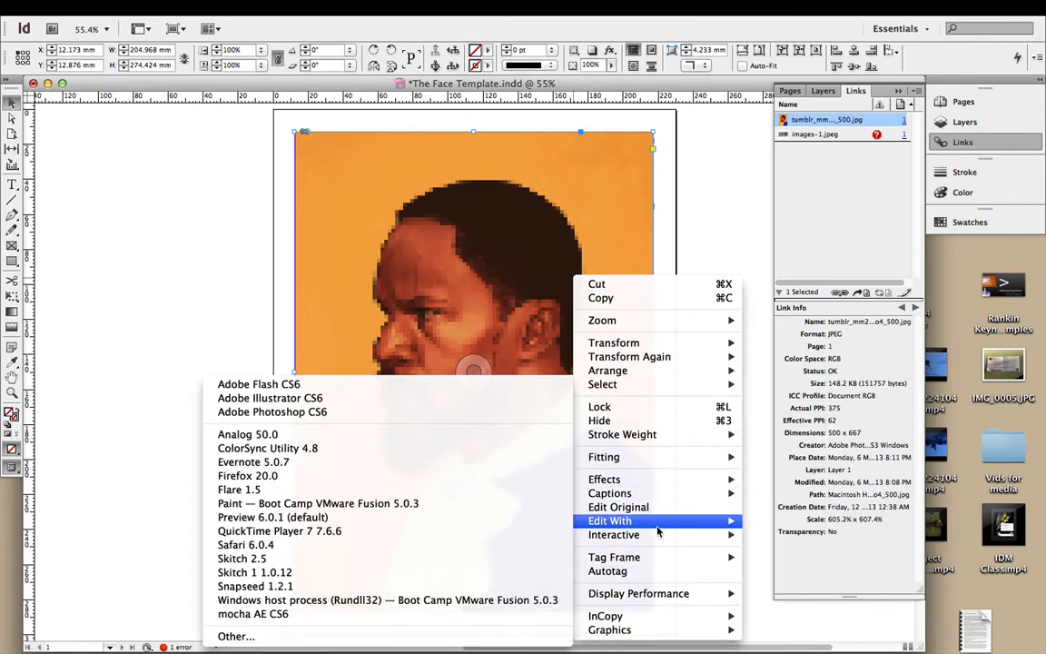
mouse_move(650, 372)
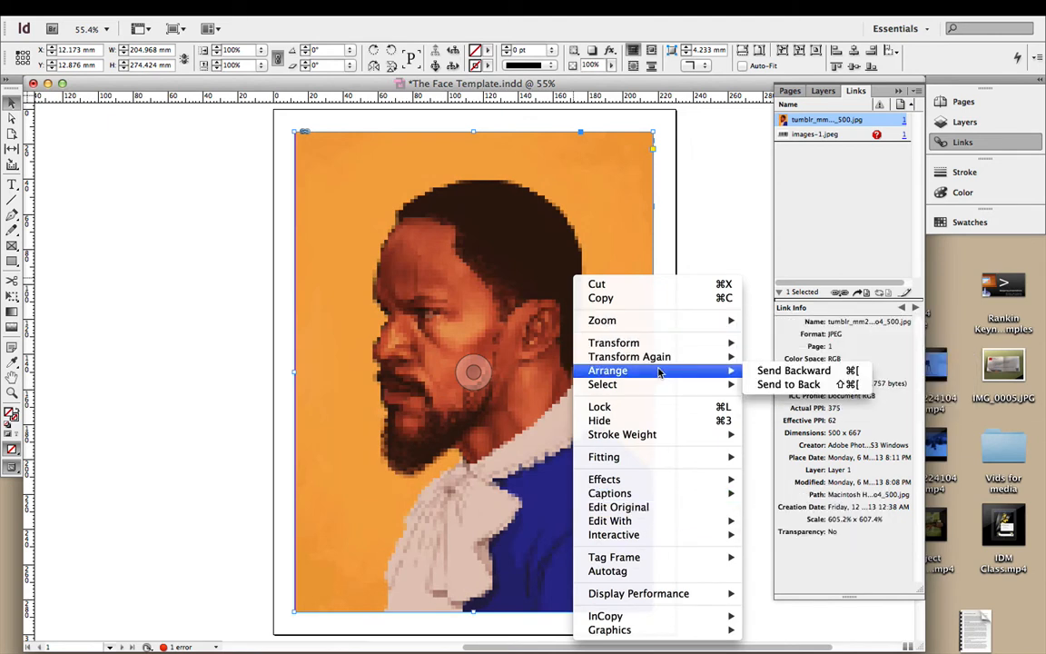
click(773, 385)
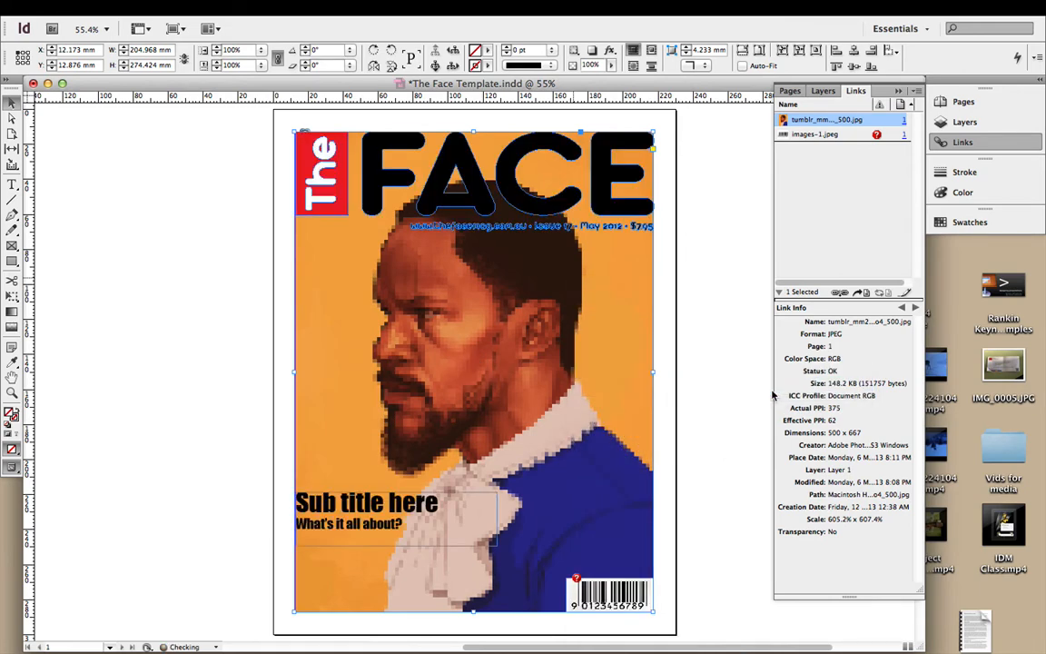
click(702, 374)
click(572, 291)
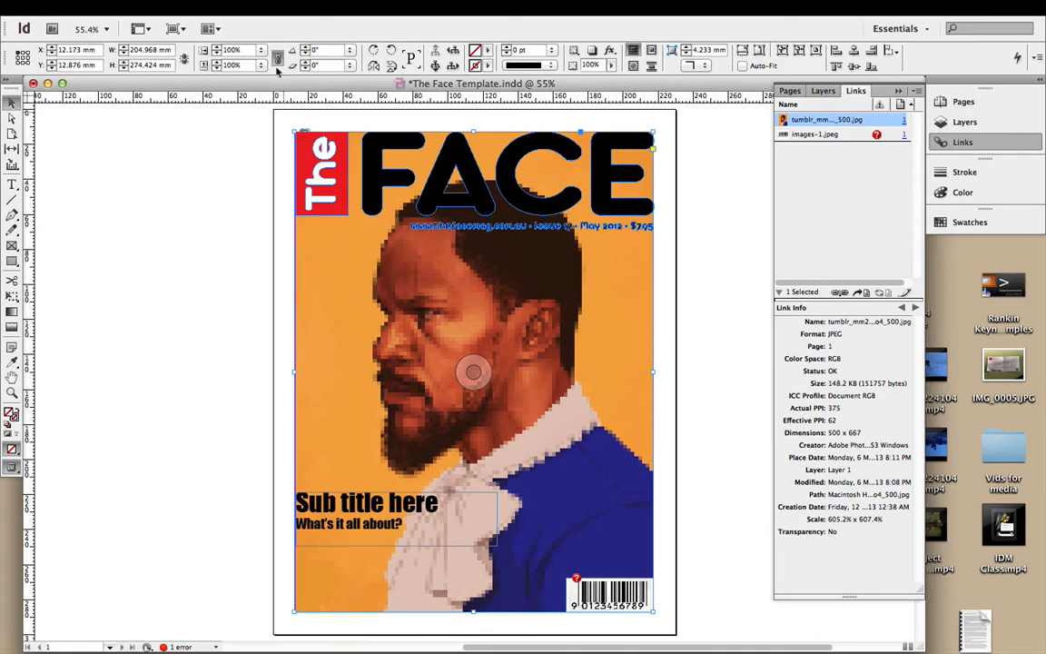
- Set the display performance to High Quality Display for the finished cover arrangement
click(343, 7)
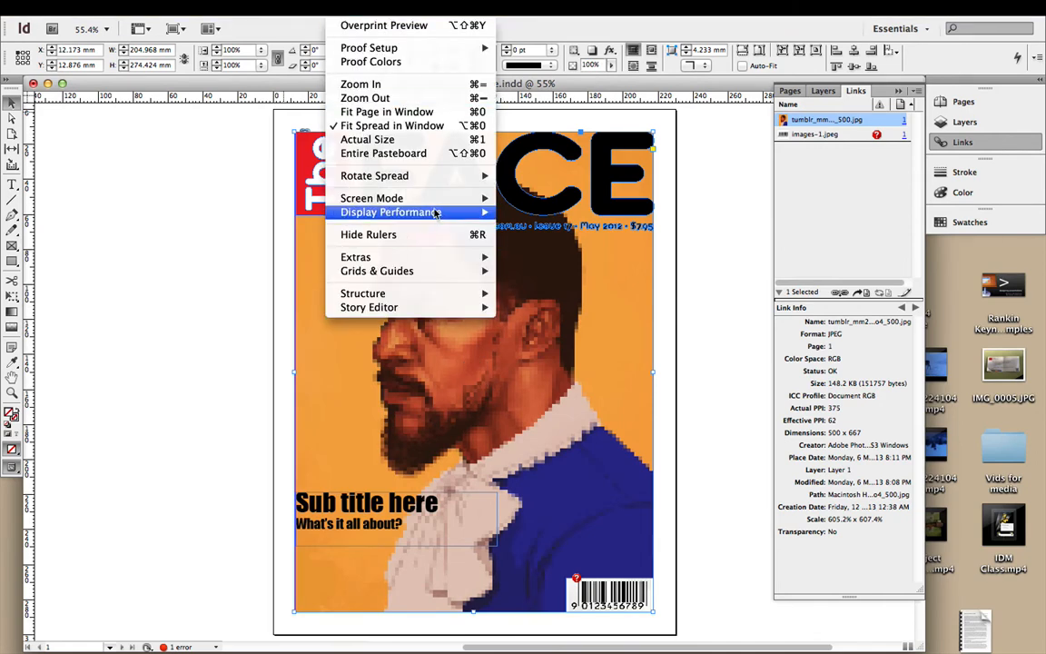
mouse_move(390, 211)
click(542, 239)
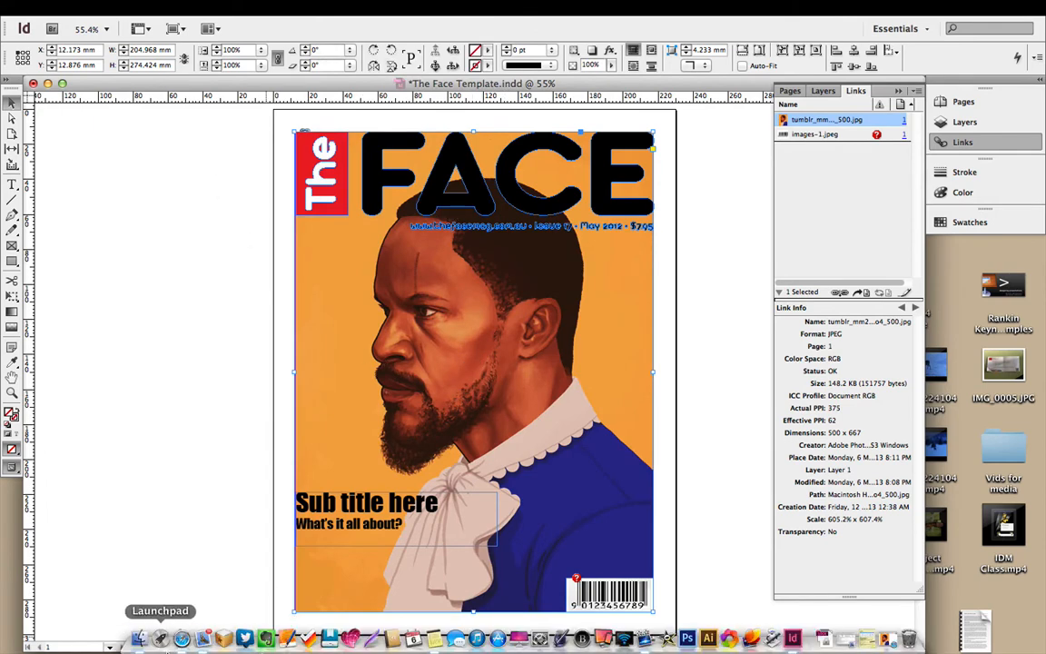
- Open the portrait JPEG from the desktop in Adobe Photoshop CS6 and magnify it to 400%
key(F11)
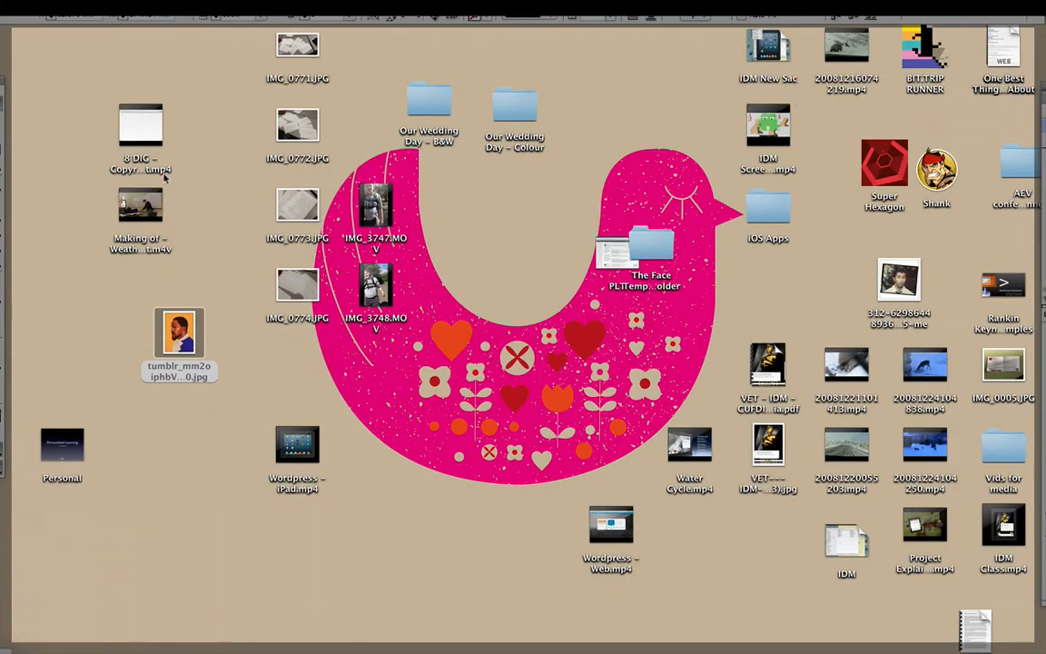
right_click(176, 336)
mouse_move(232, 353)
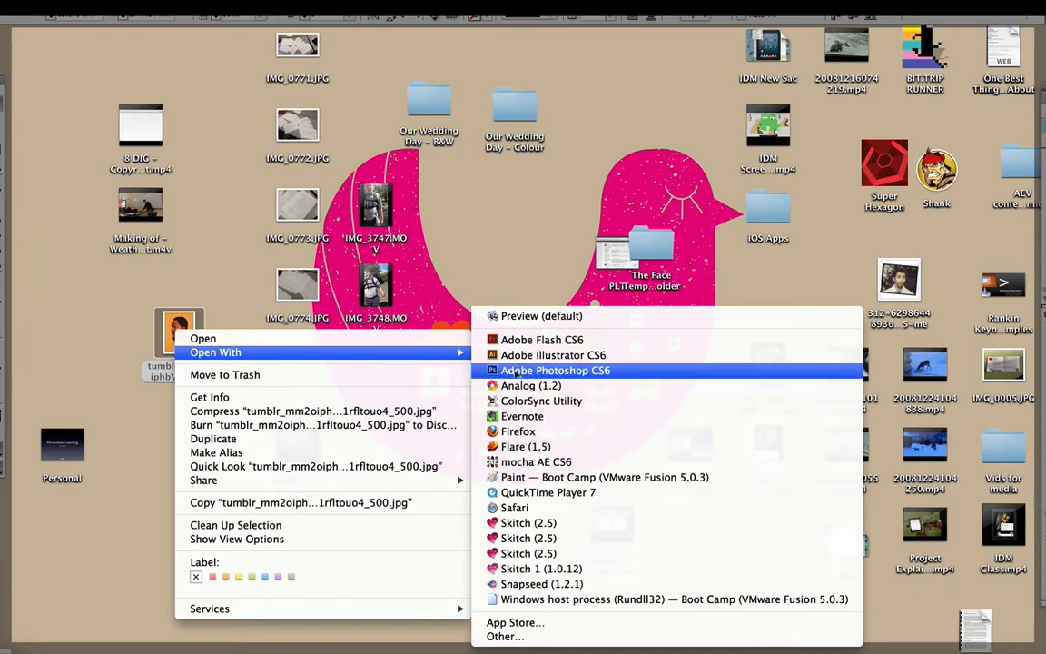
click(513, 371)
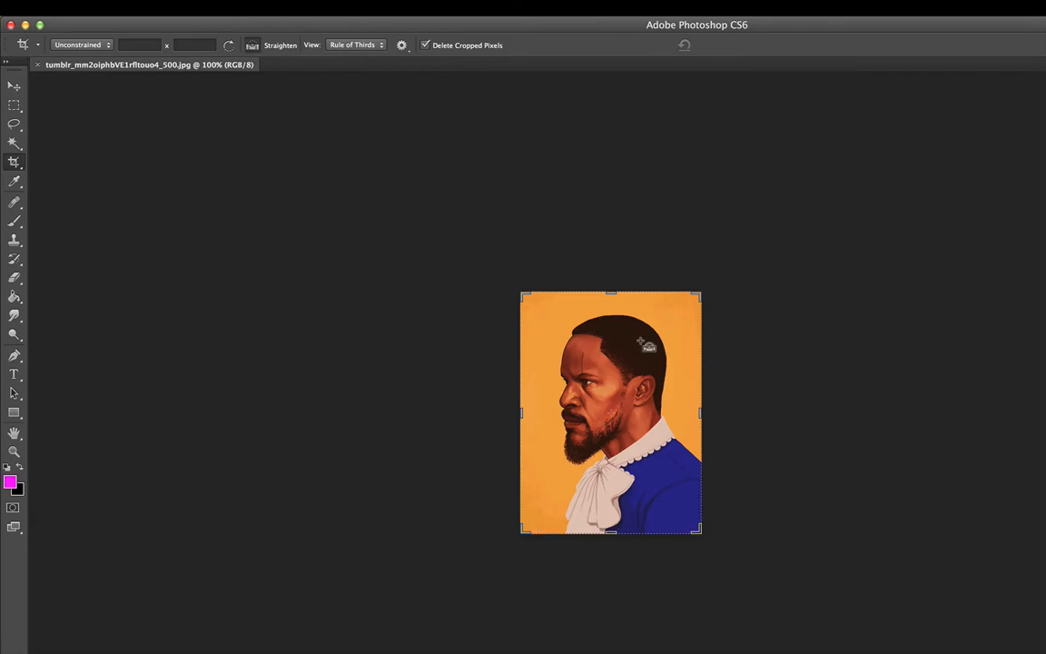
key(super+plus)
key(super+plus)
key(super+plus)
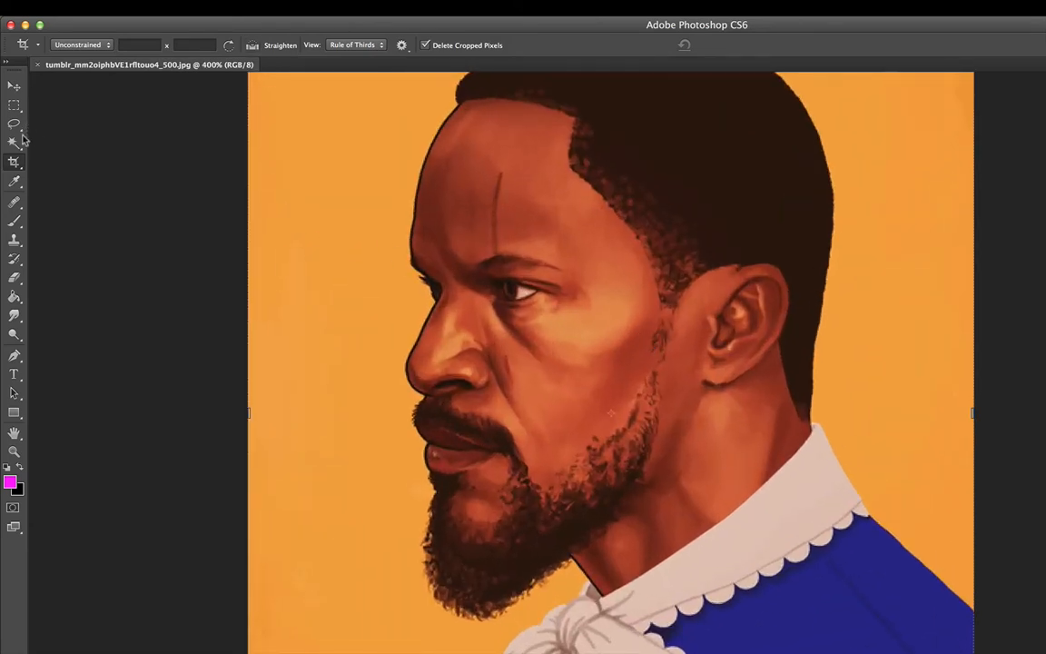
- Paint a solid black eye patch over the portrait's eye with the Brush tool
click(14, 220)
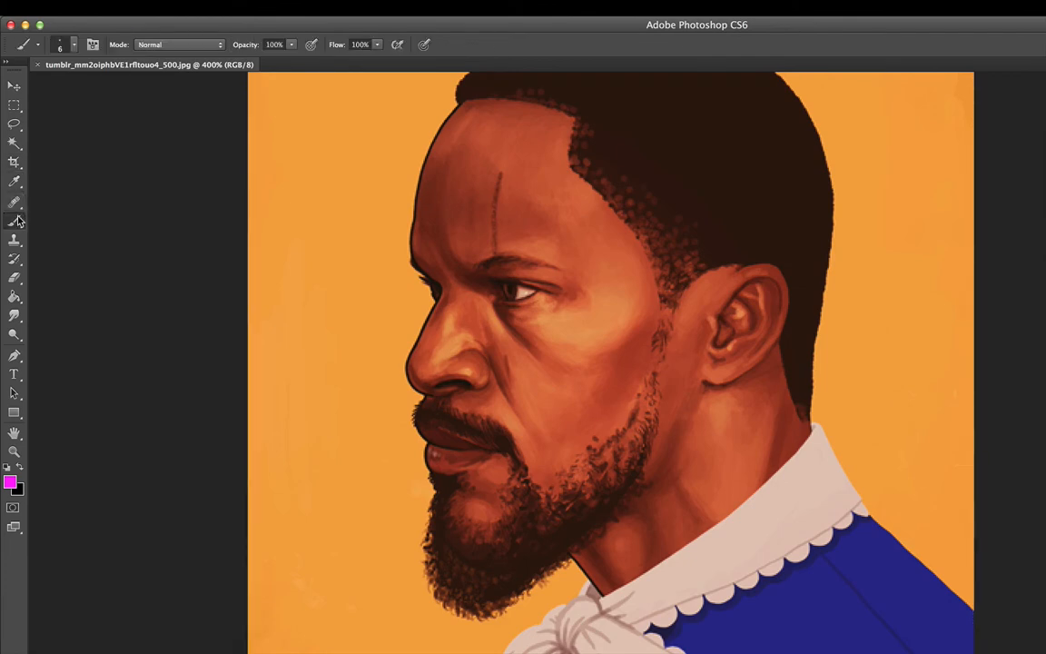
click(16, 467)
mouse_move(551, 239)
mouse_down()
mouse_move(459, 256)
mouse_move(478, 319)
mouse_move(513, 329)
mouse_move(558, 311)
mouse_move(574, 262)
mouse_move(550, 239)
mouse_move(501, 289)
mouse_move(527, 280)
mouse_move(554, 247)
mouse_move(550, 289)
mouse_move(534, 311)
mouse_move(498, 321)
mouse_move(462, 292)
mouse_move(460, 269)
mouse_move(529, 235)
mouse_move(473, 272)
mouse_move(518, 261)
mouse_move(542, 236)
mouse_up()
key(])
key(])
key(])
key(])
- Reduce the brush to size 9 and paint a black strap from the eye patch to the top of the ear
key(bracketleft)
key(bracketleft)
key(bracketleft)
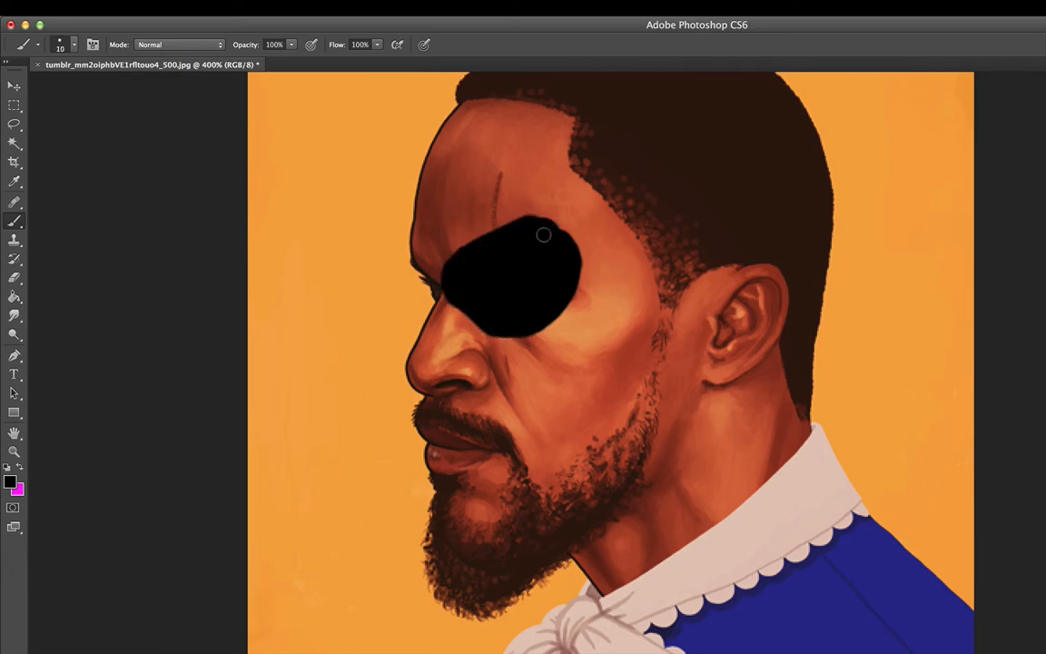
right_click(573, 243)
click(625, 222)
mouse_move(565, 253)
mouse_down()
mouse_move(665, 214)
mouse_move(726, 238)
mouse_move(778, 272)
mouse_up()
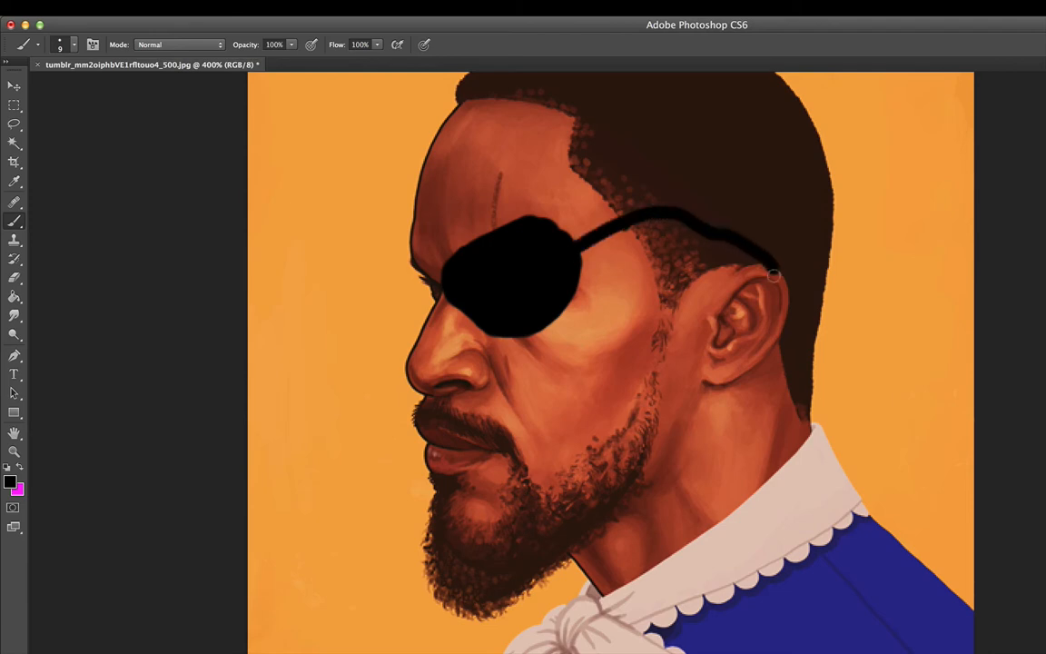
- Set the foreground colour to white and paint a small skull and crossbones on the eye patch
click(8, 468)
click(20, 466)
mouse_move(511, 252)
mouse_down()
mouse_move(488, 267)
mouse_move(509, 274)
mouse_move(522, 246)
mouse_move(497, 269)
mouse_move(513, 273)
mouse_move(510, 264)
mouse_move(500, 265)
mouse_move(520, 305)
mouse_move(500, 321)
mouse_move(494, 296)
mouse_move(543, 315)
mouse_up()
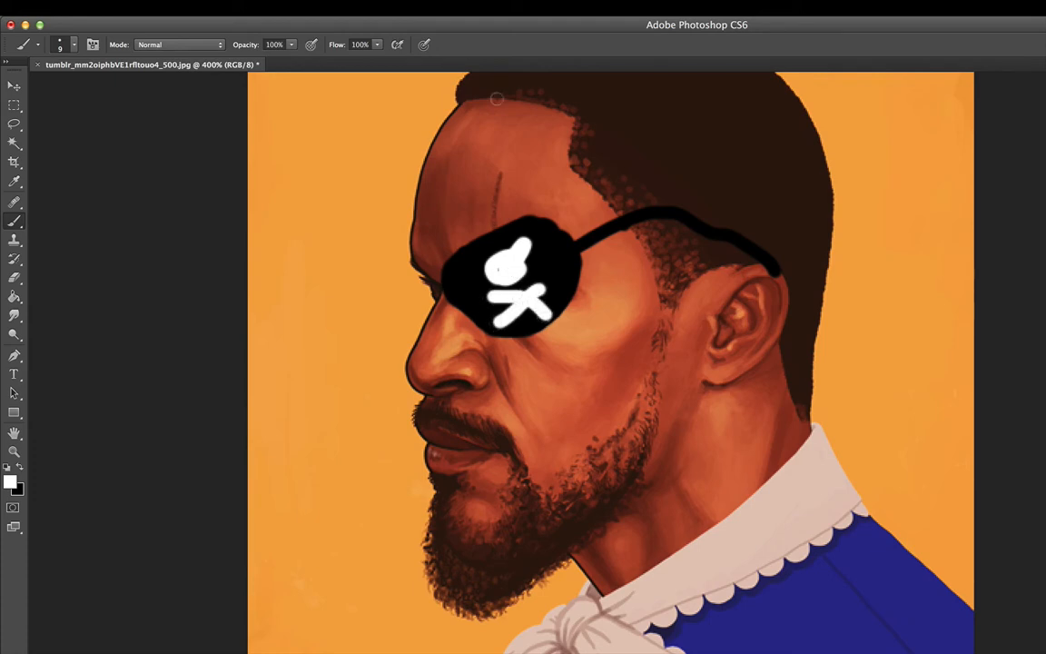
- Save the edited portrait over the original JPEG file
click(116, 9)
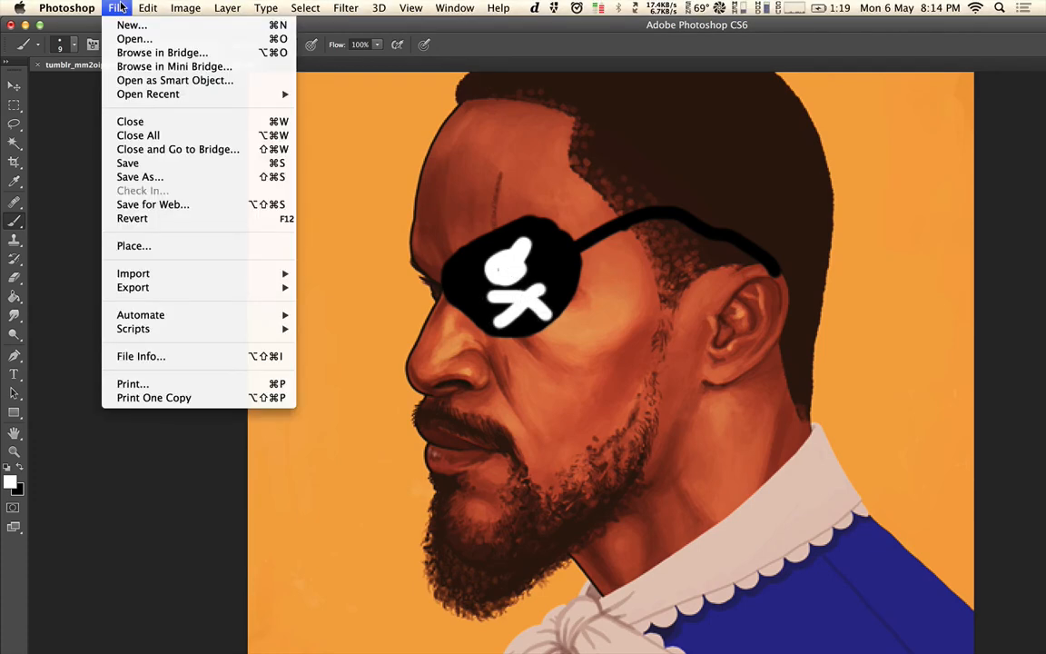
click(128, 163)
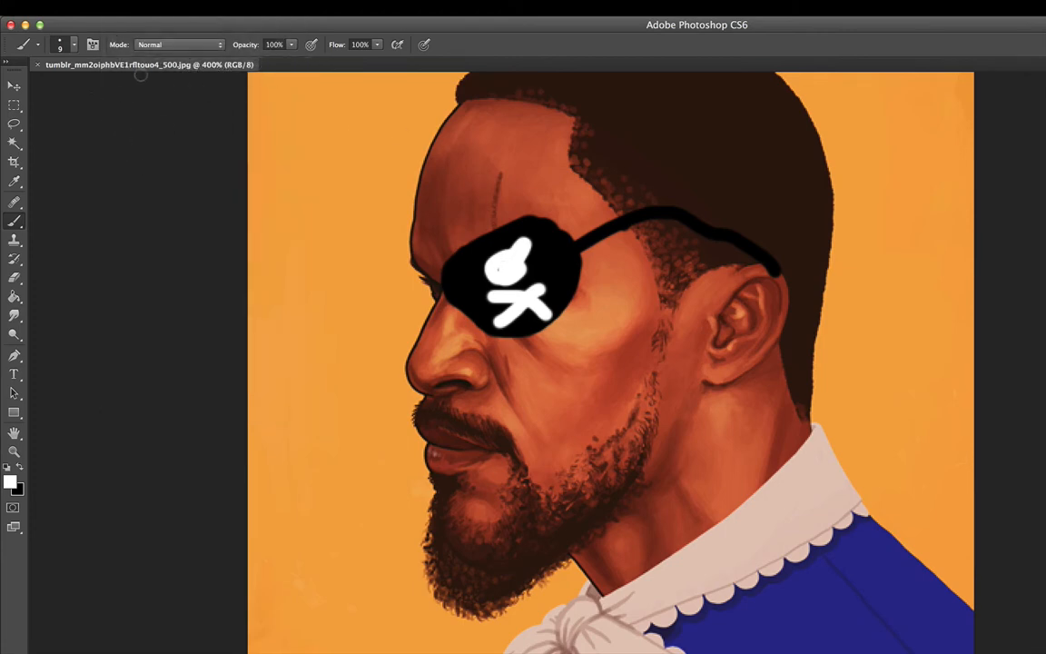
click(114, 8)
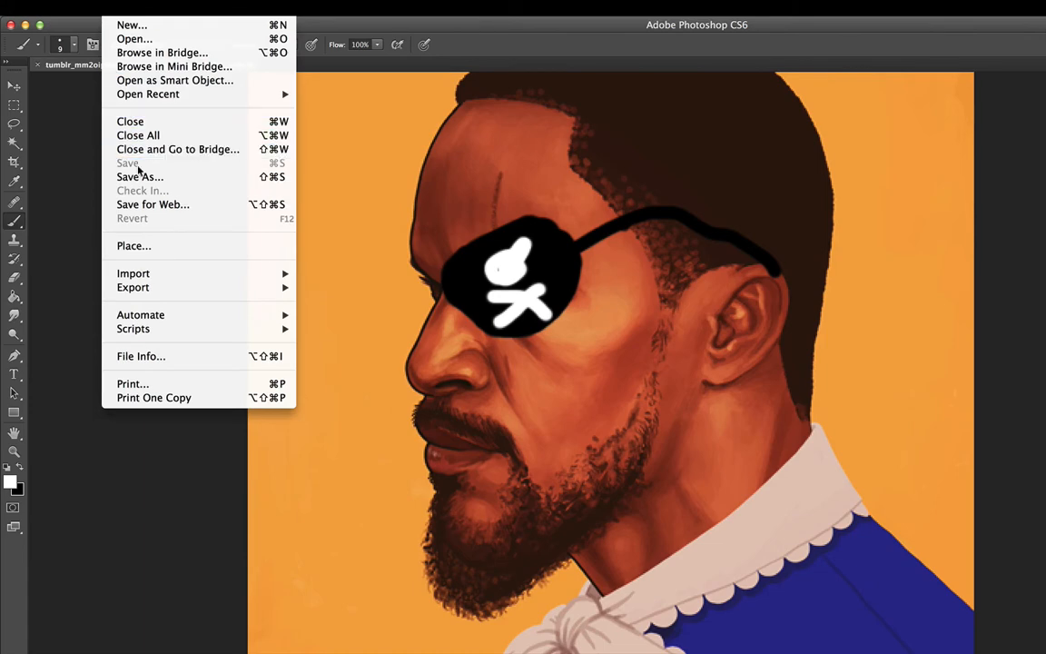
click(61, 162)
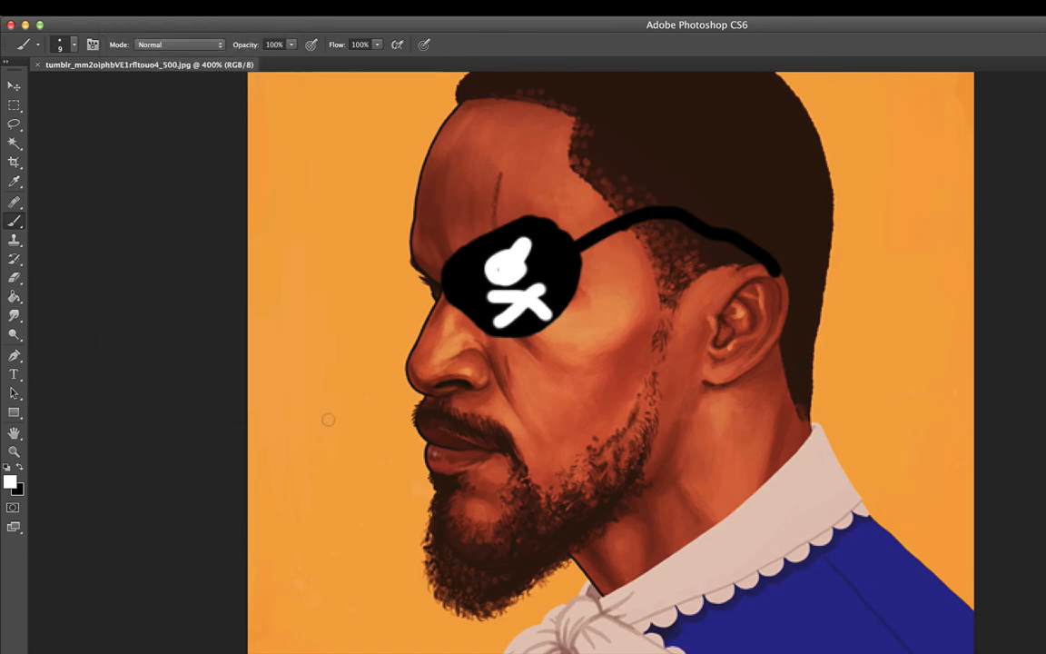
- Switch to InDesign and update the link of the modified portrait image
key(super+Tab)
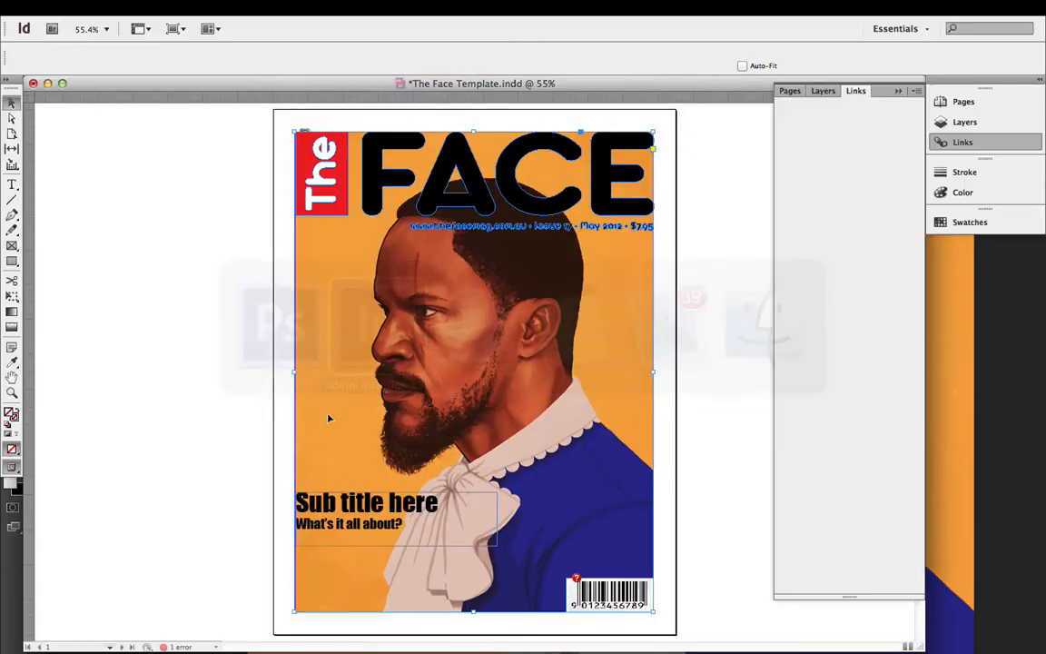
click(473, 372)
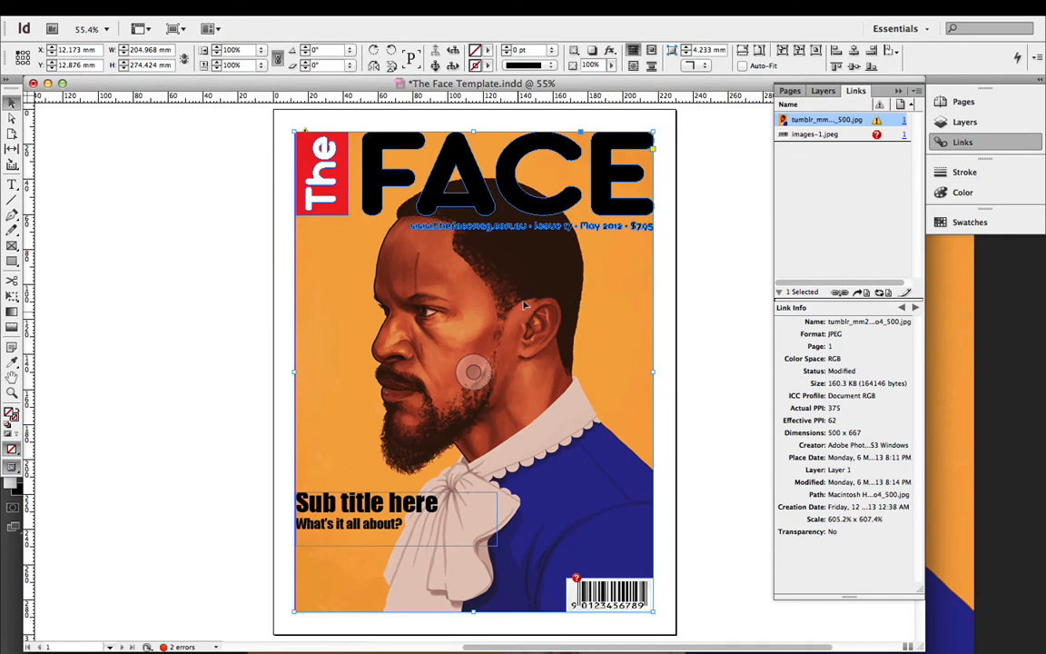
right_click(854, 128)
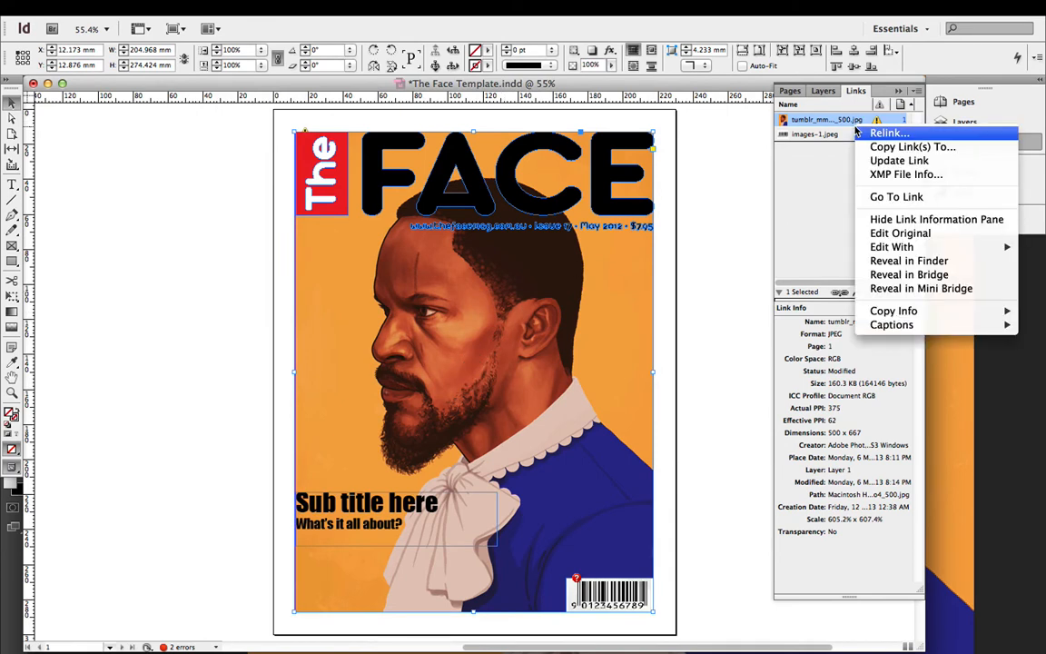
click(903, 160)
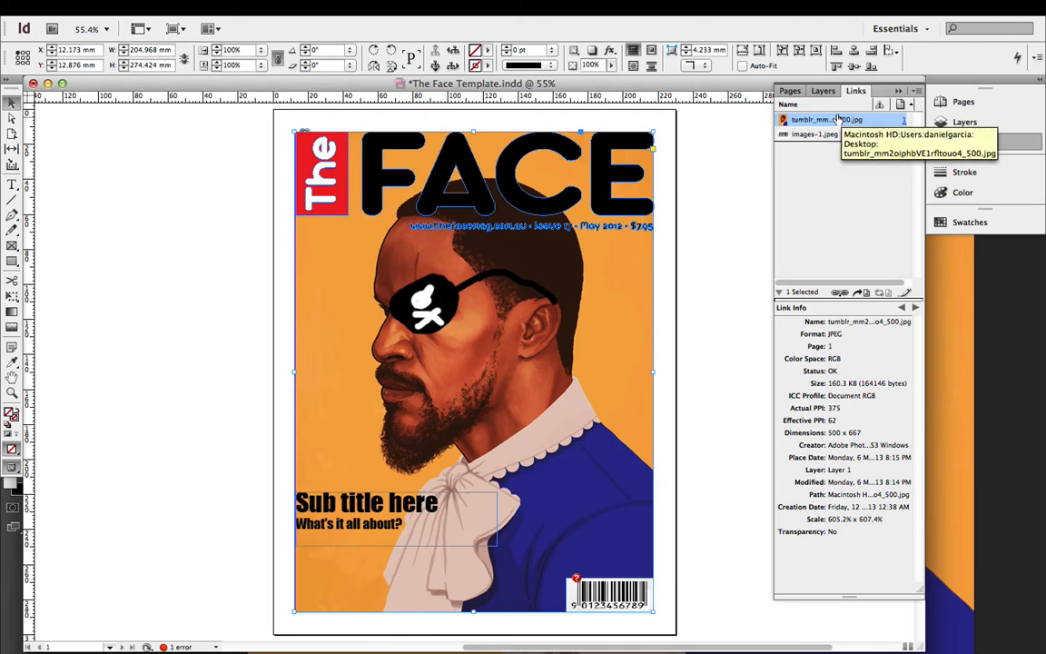
click(471, 372)
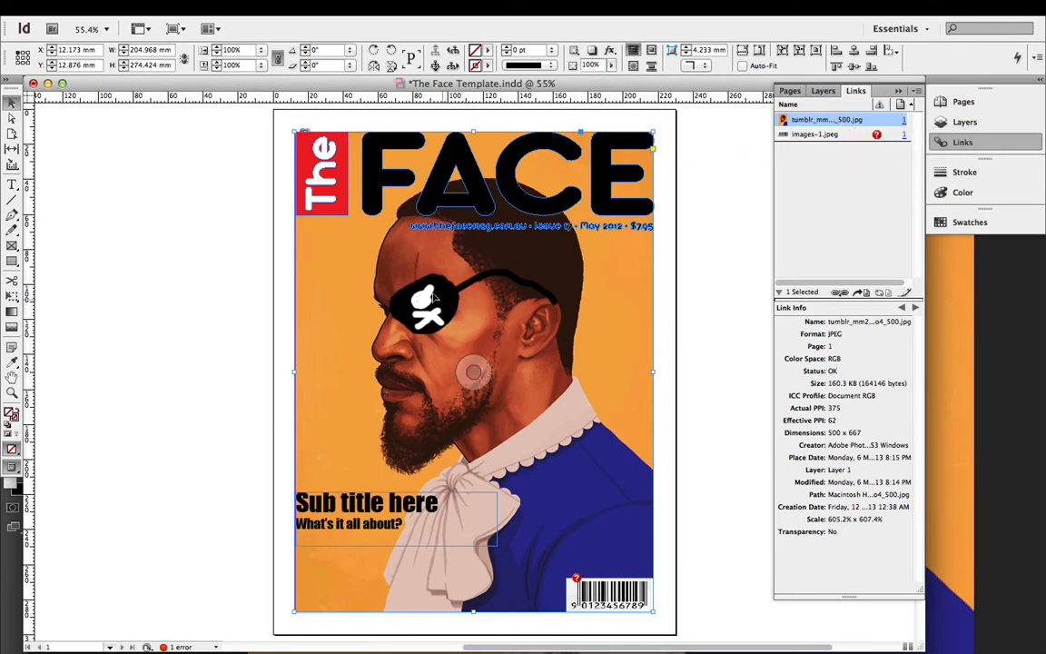
click(717, 380)
click(606, 600)
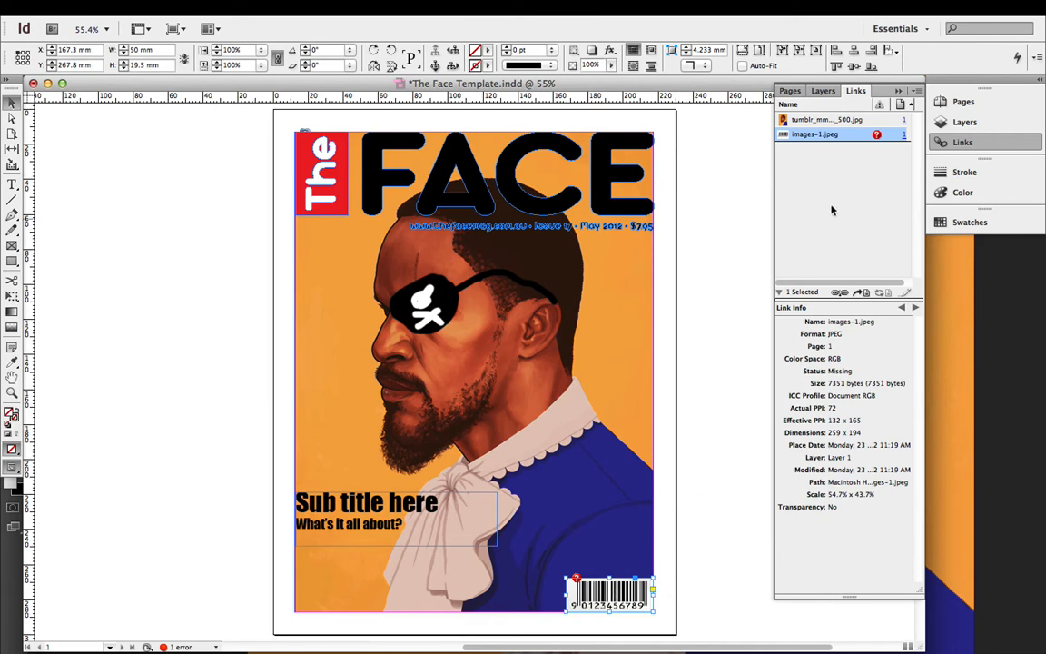
right_click(813, 134)
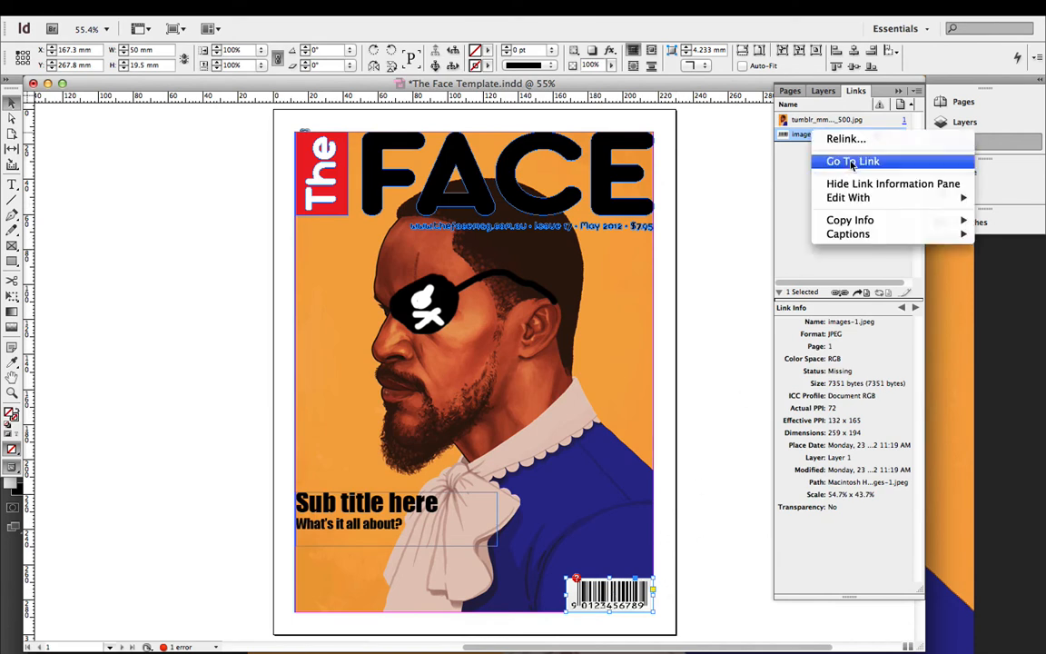
click(844, 138)
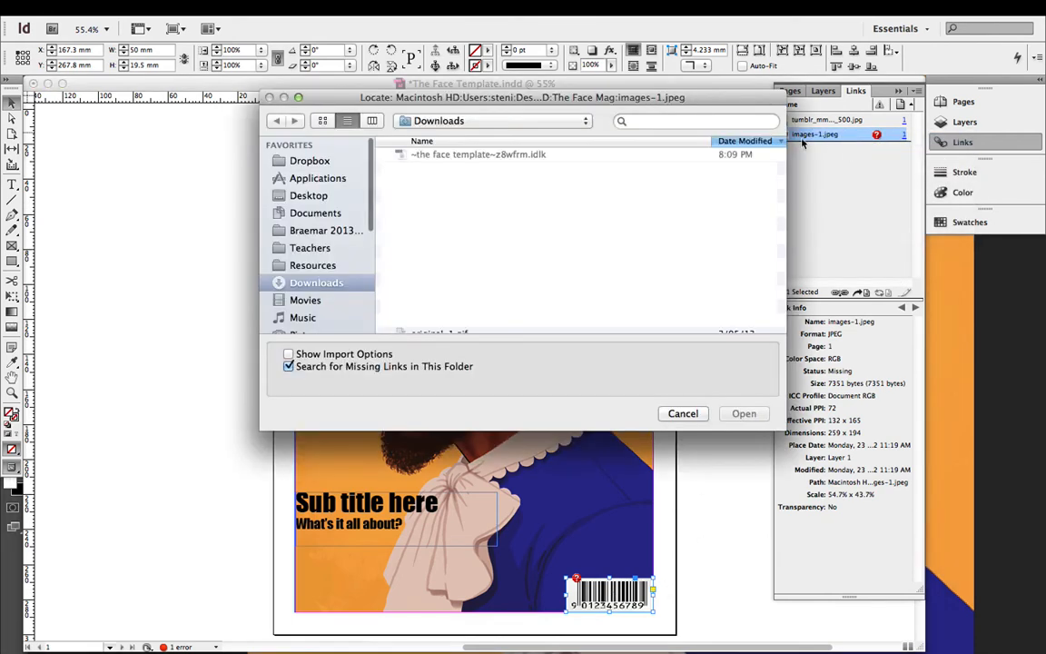
click(682, 415)
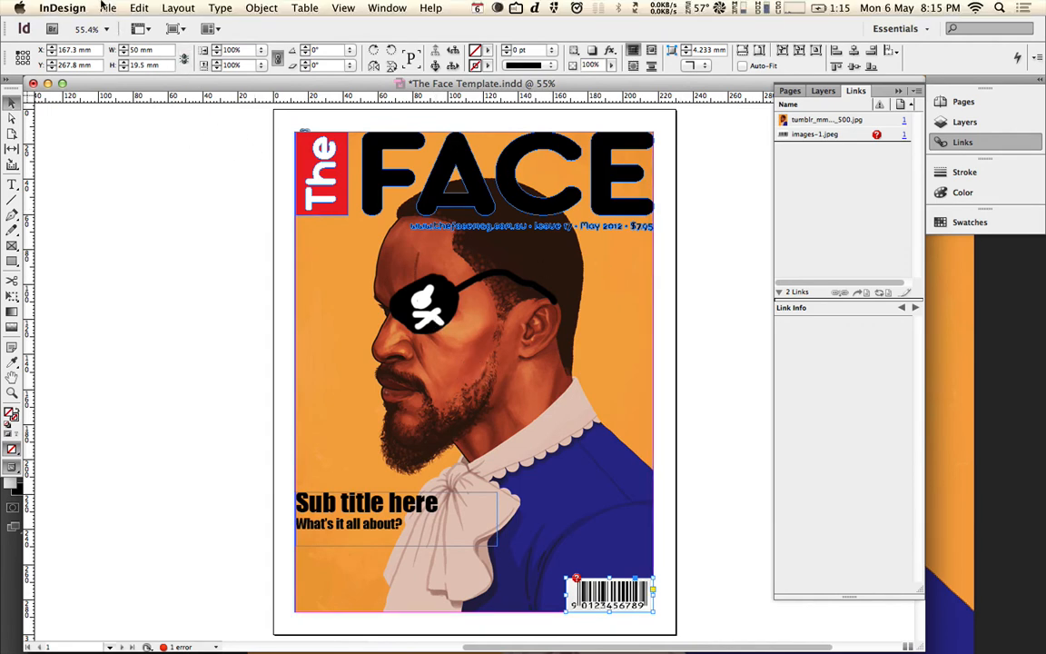
- Save the changes to the magazine cover document
click(105, 7)
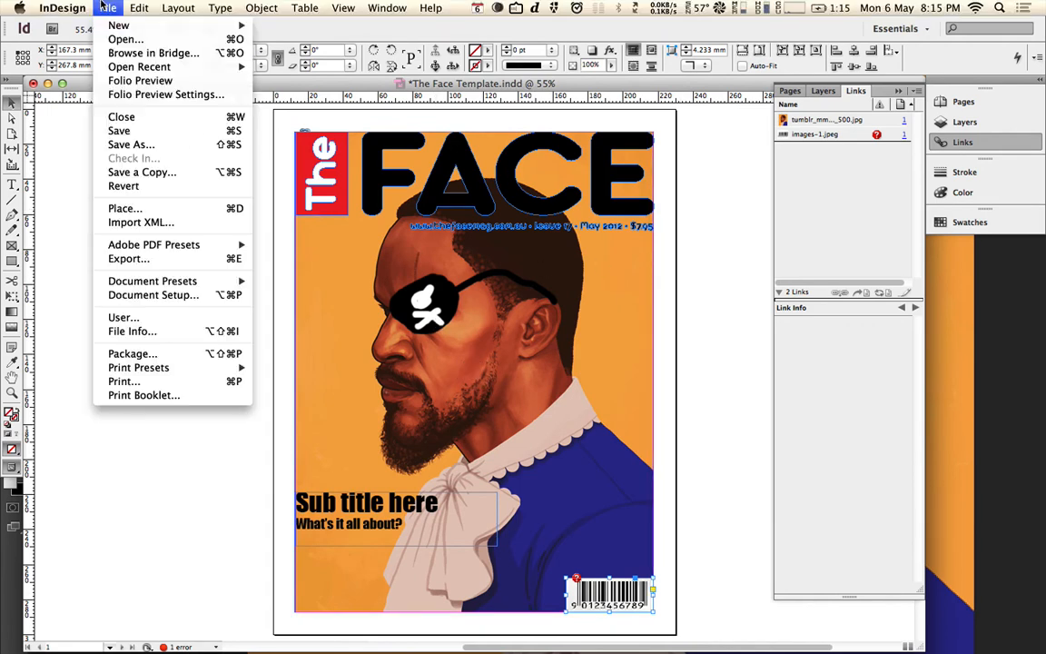
click(124, 133)
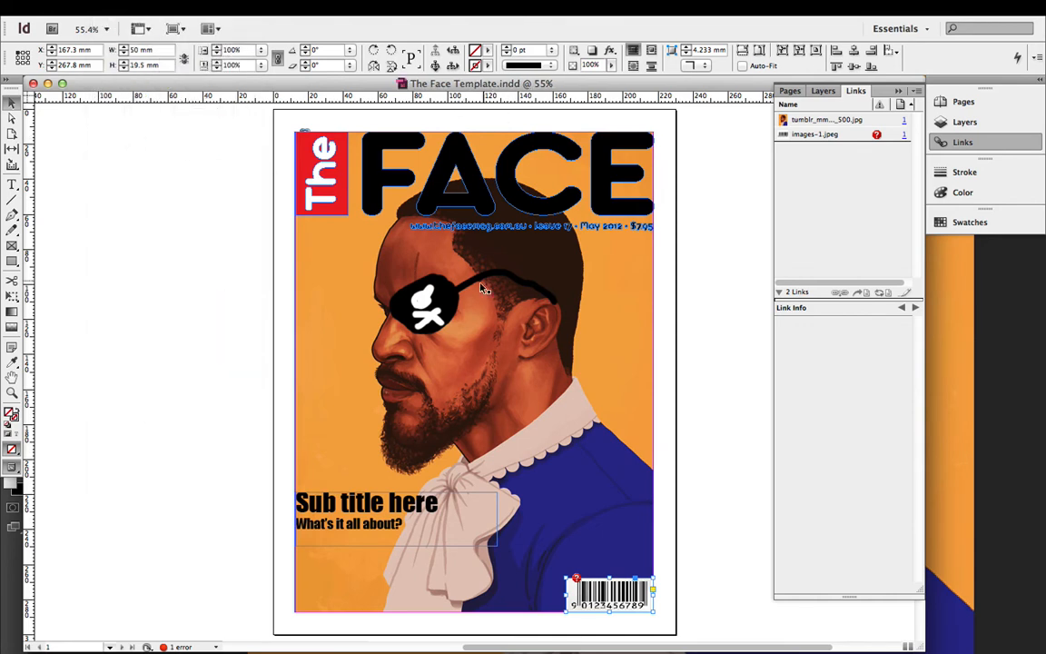
click(473, 371)
click(473, 369)
click(107, 7)
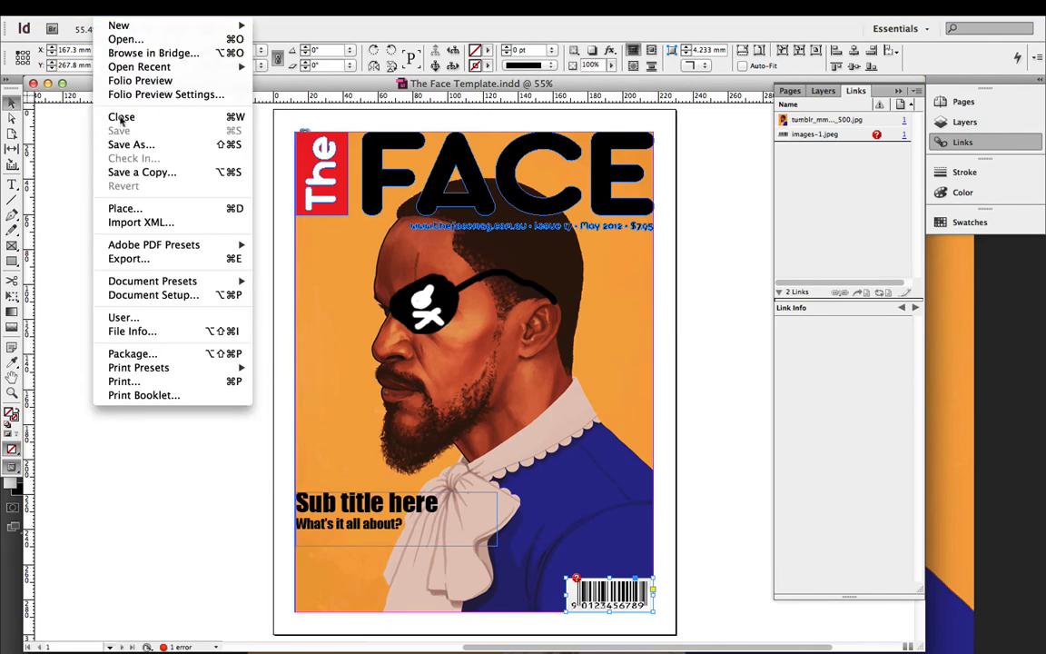
click(150, 176)
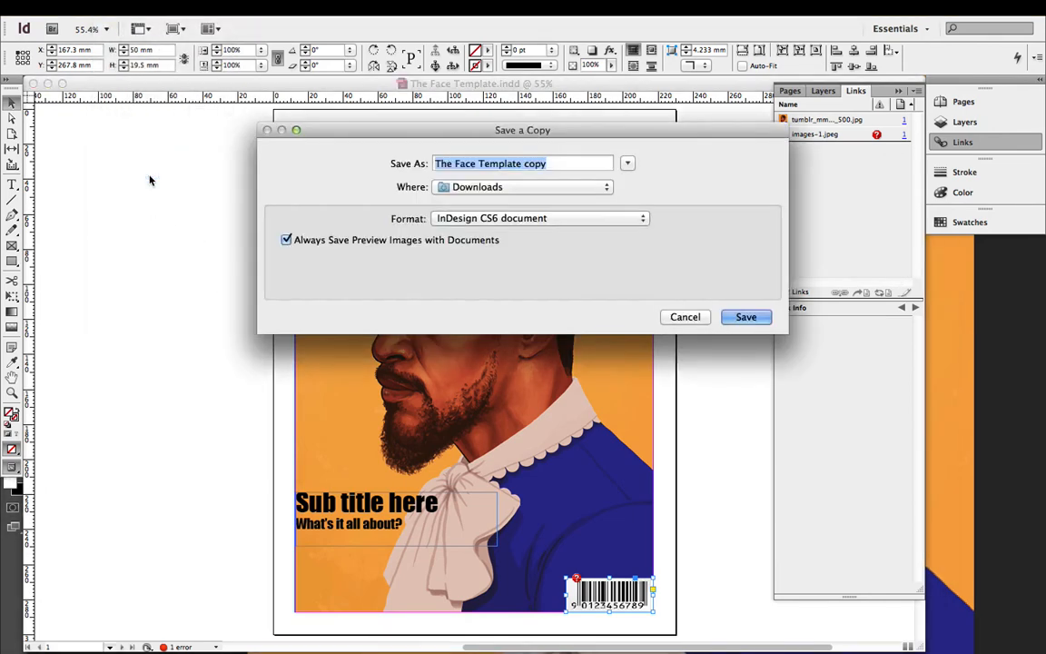
click(481, 218)
click(479, 220)
click(491, 219)
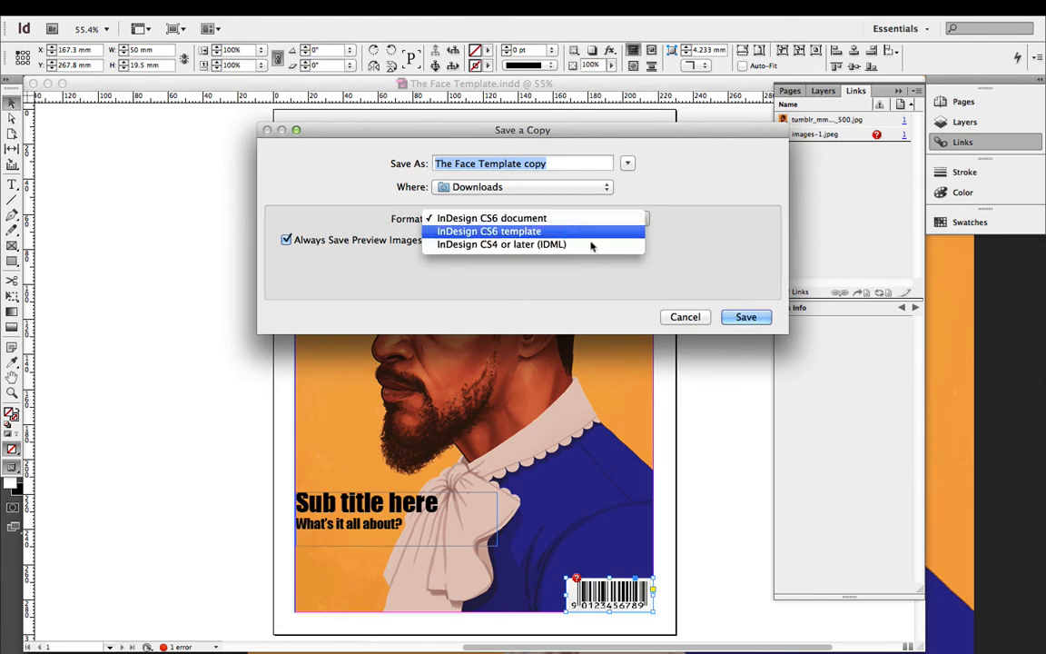
click(701, 320)
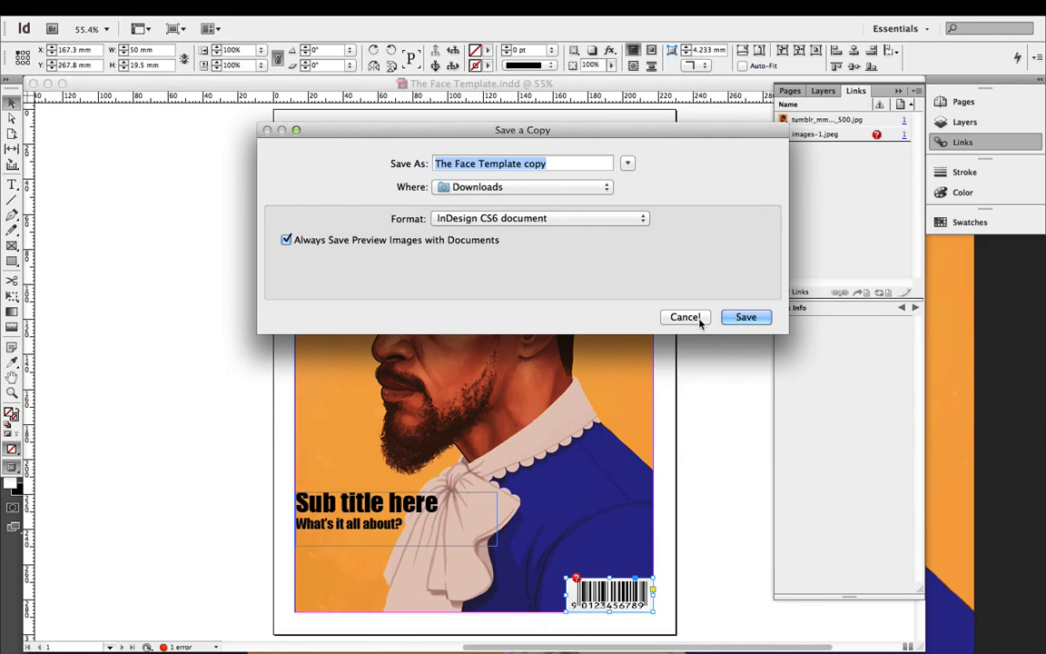
click(685, 317)
click(106, 8)
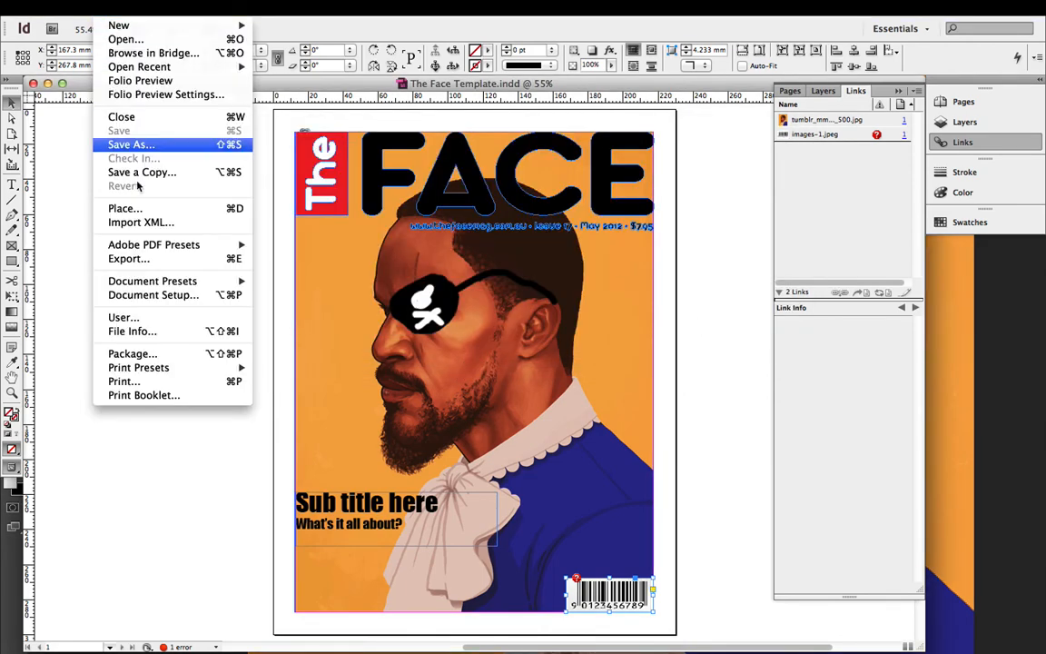
click(192, 266)
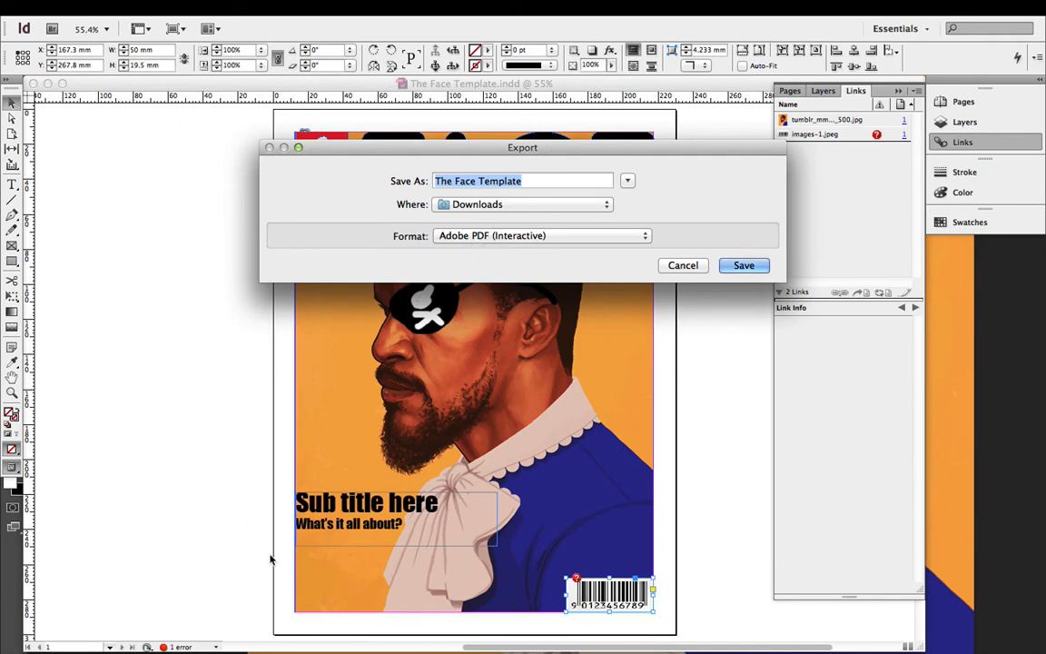
click(683, 266)
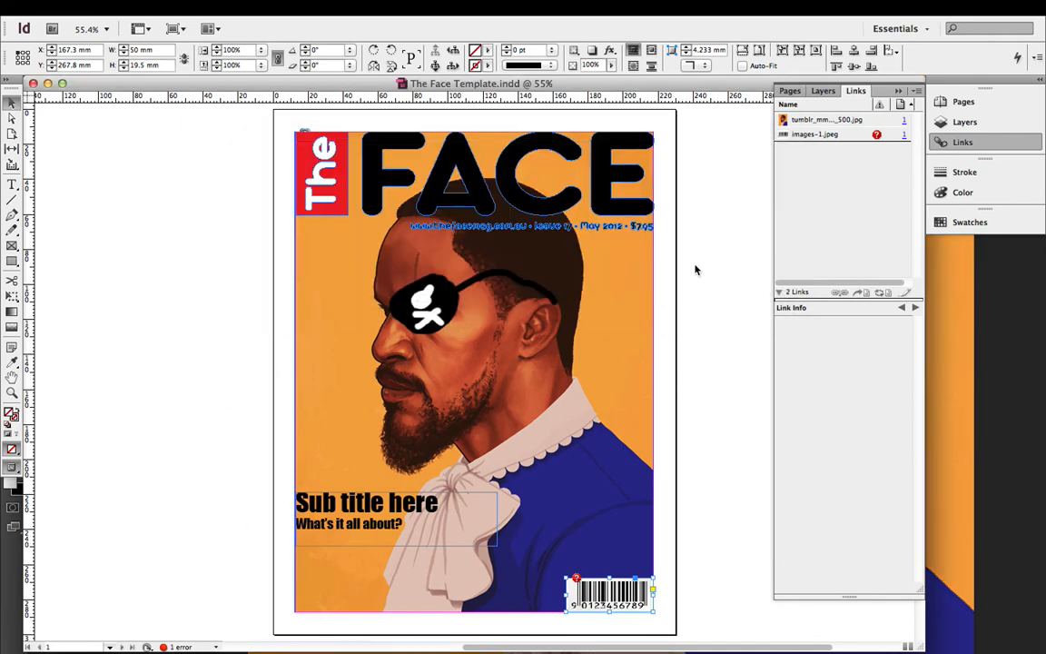
- Start packaging the document, reviewing its fonts and linked images, and continue with the printing instructions left as Instructions.txt
click(107, 7)
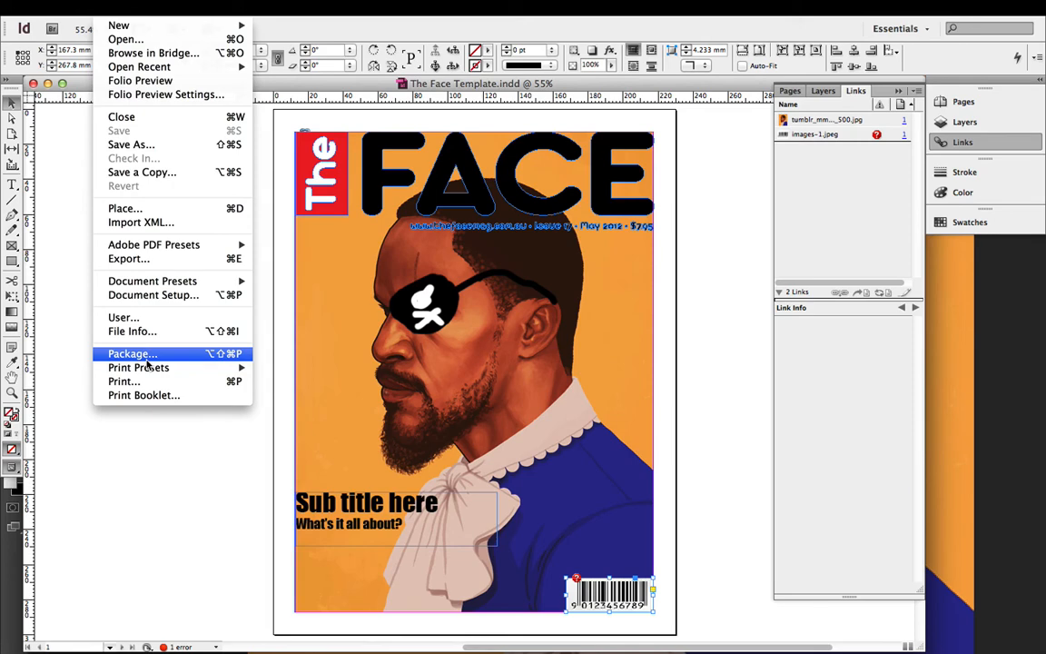
click(145, 358)
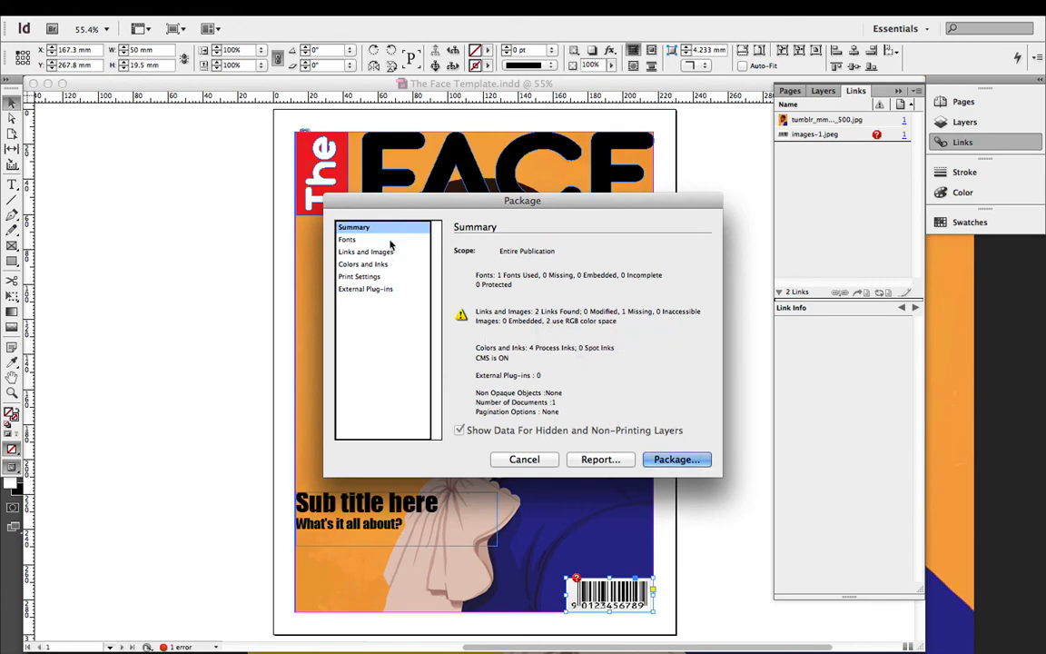
click(352, 239)
click(405, 254)
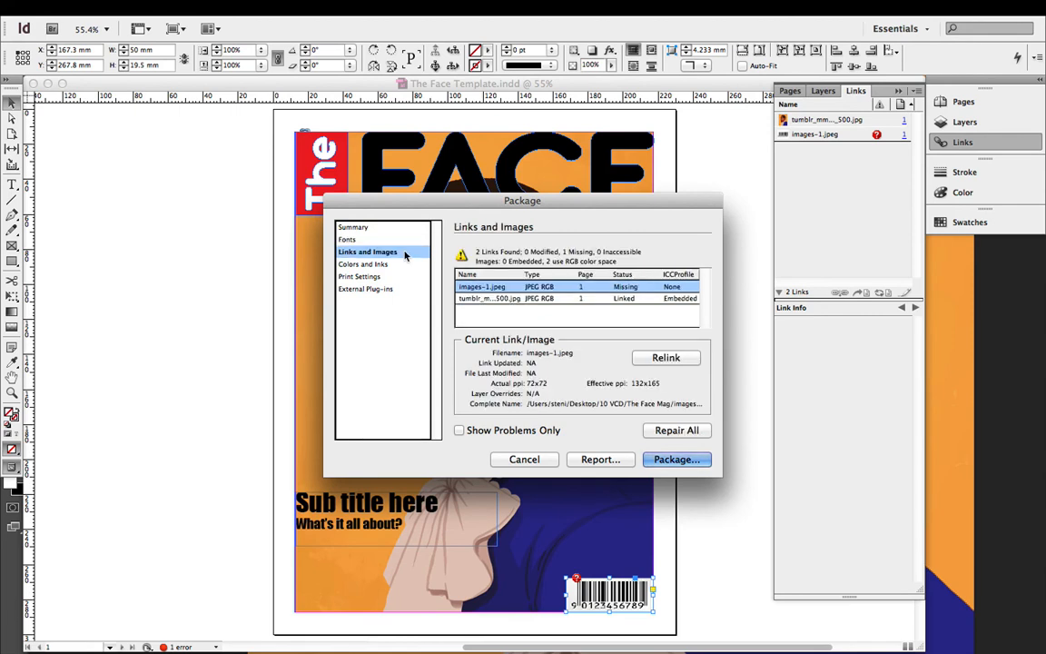
click(481, 297)
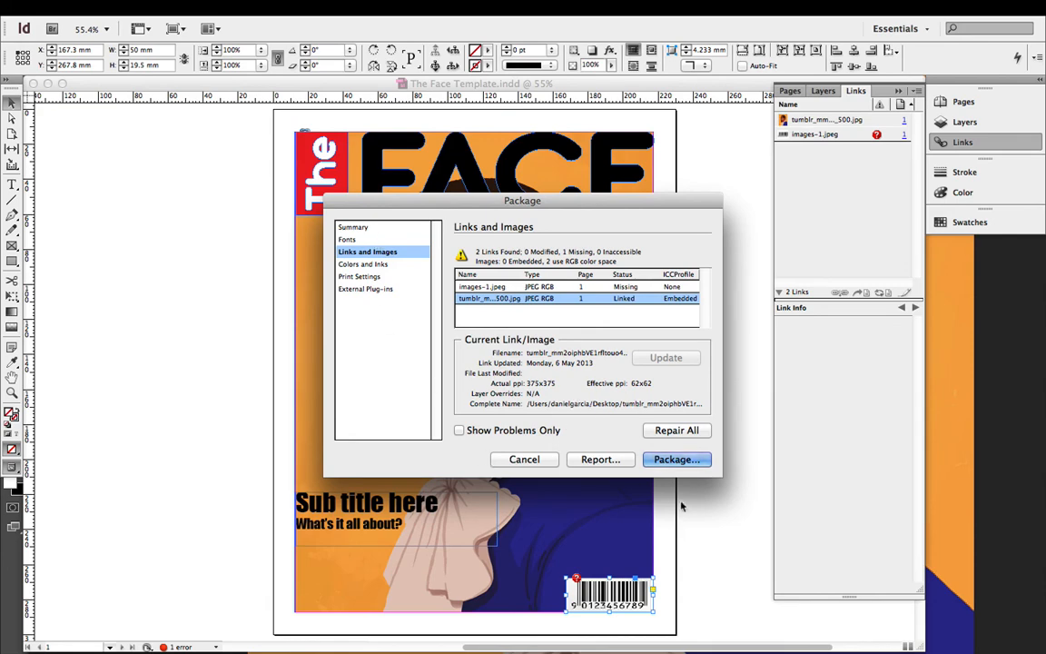
click(679, 459)
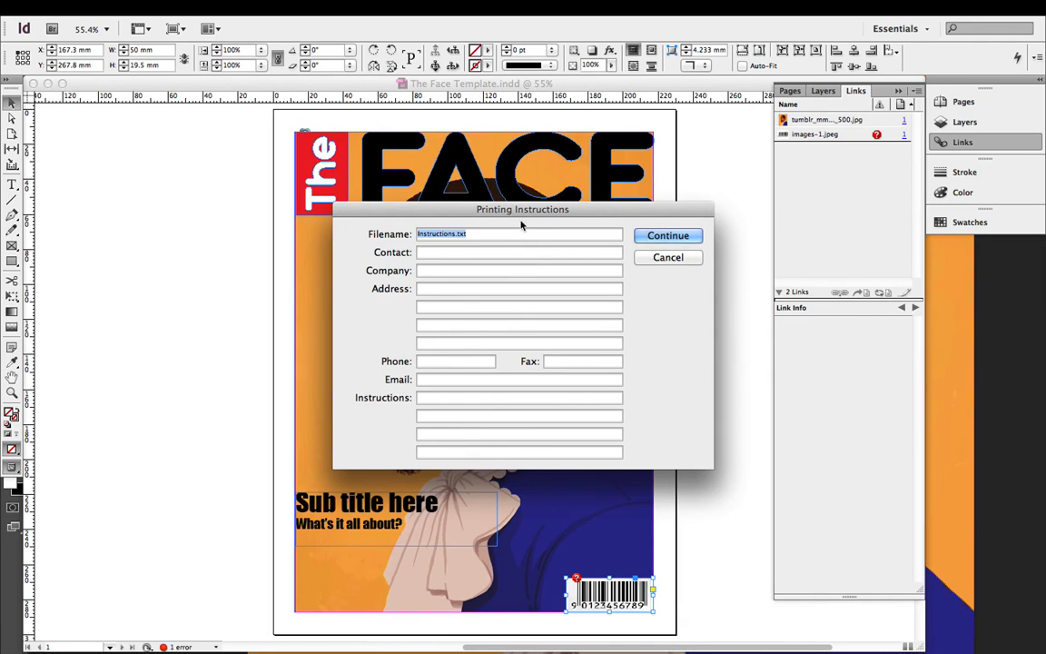
click(660, 236)
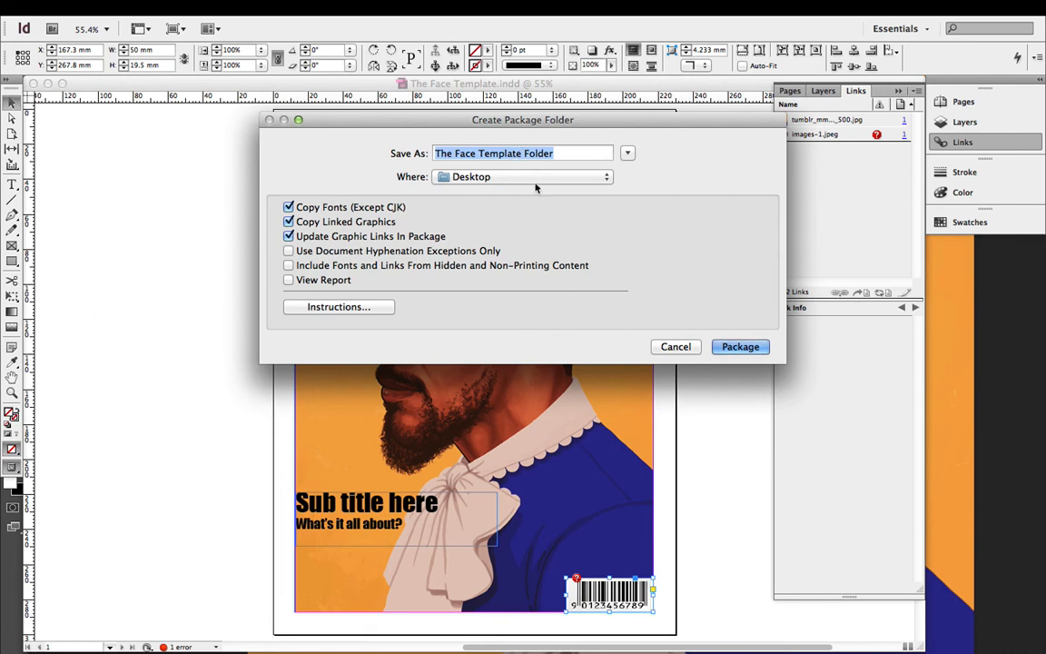
- Try to package the document on the Desktop as The Face Template Folder, replacing the existing folder
click(740, 347)
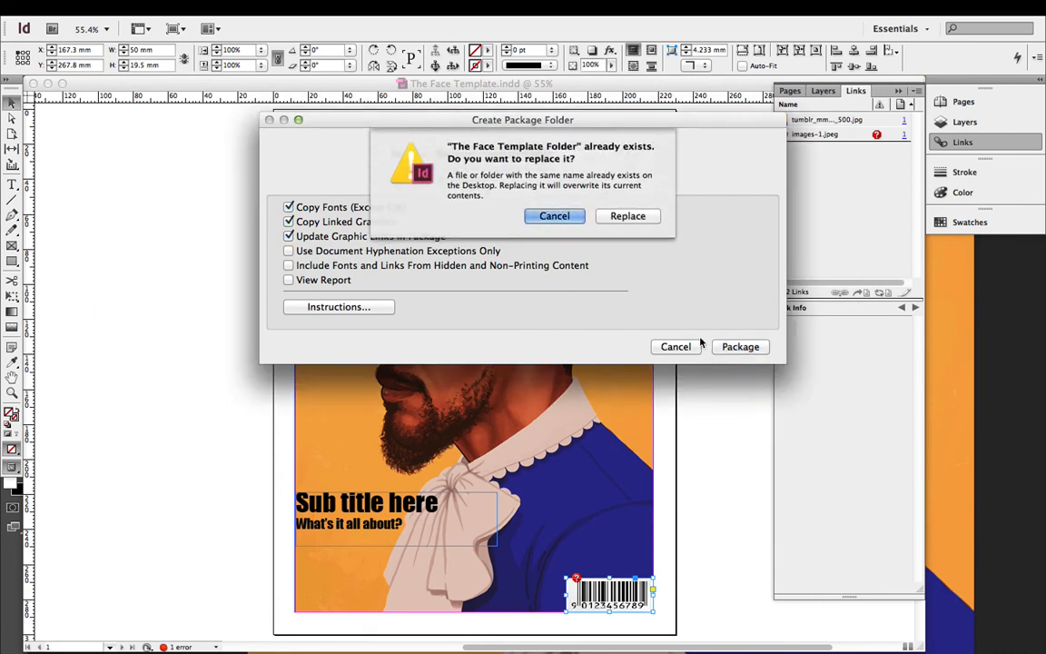
click(635, 217)
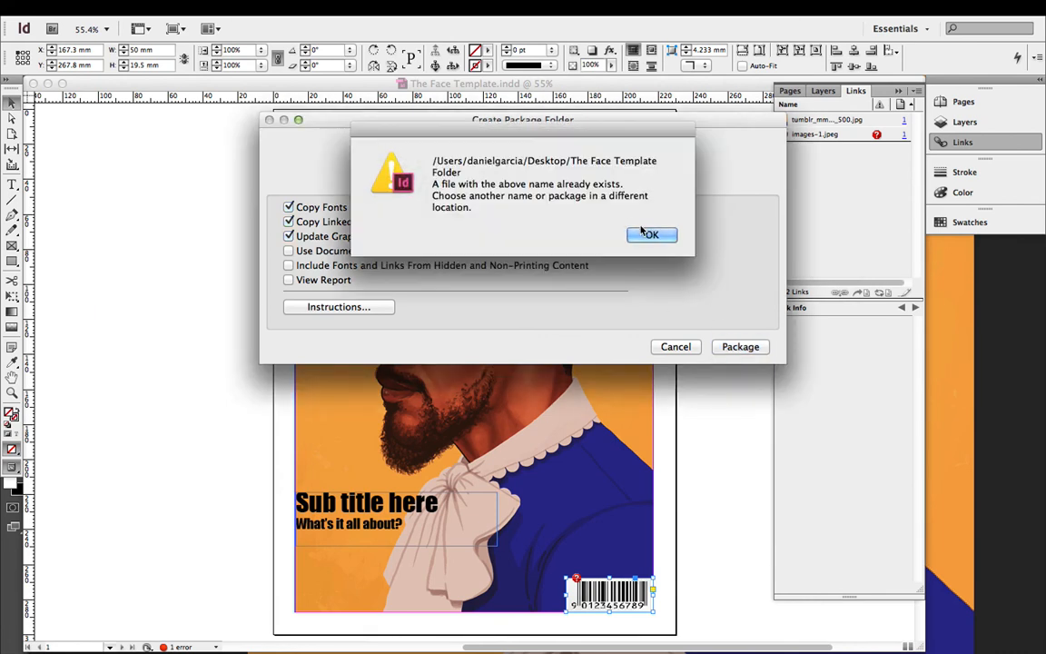
click(647, 234)
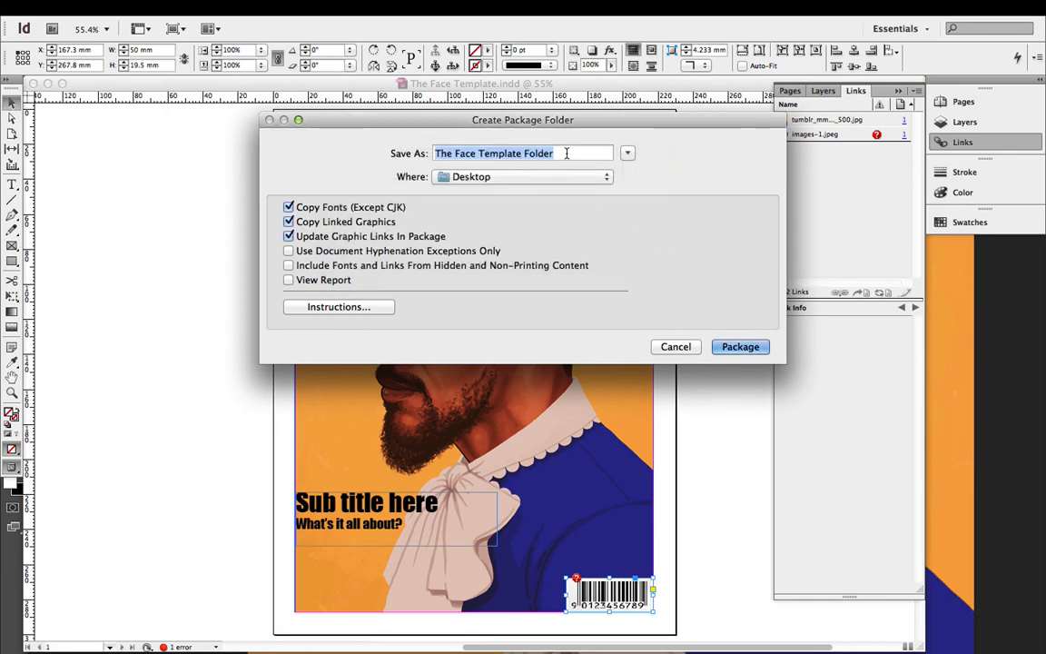
- Name the package folder The Face Template Folder2 and create the package on the Desktop with fonts and linked graphics copied
click(566, 153)
text(2)
click(738, 347)
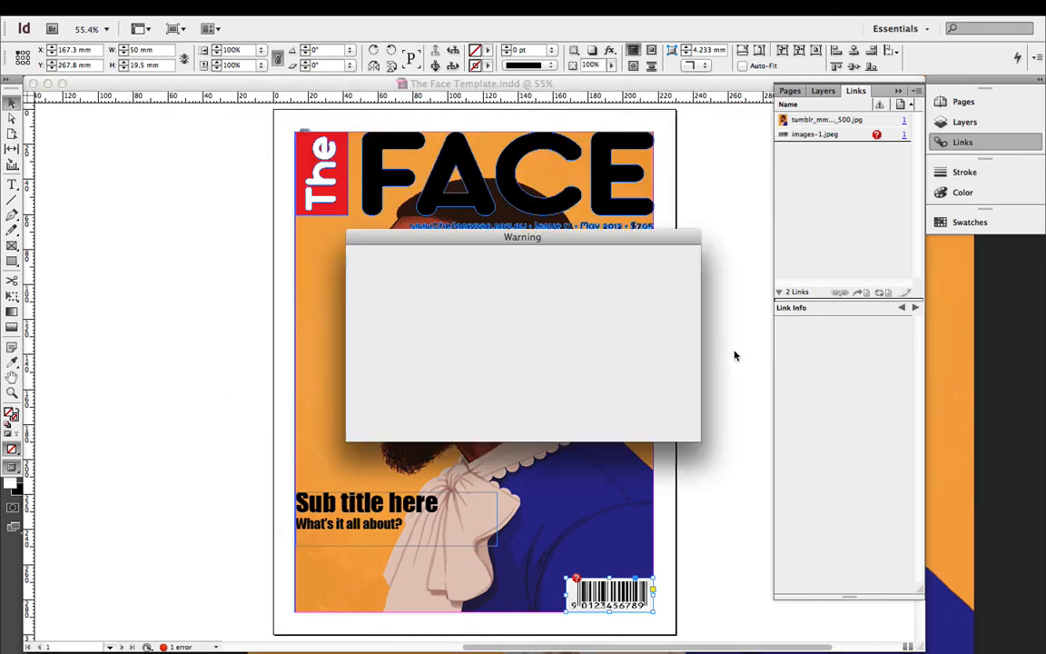
click(654, 420)
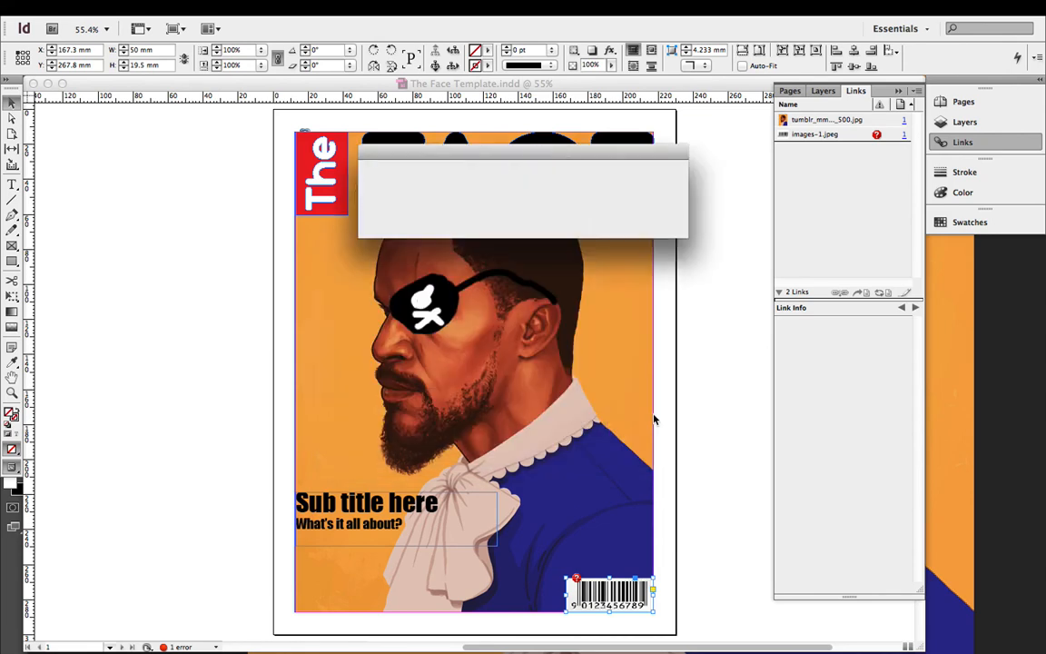
- Reveal the desktop, open The Face Template Folder2 in Finder and enlarge its window
mouse_move(205, 639)
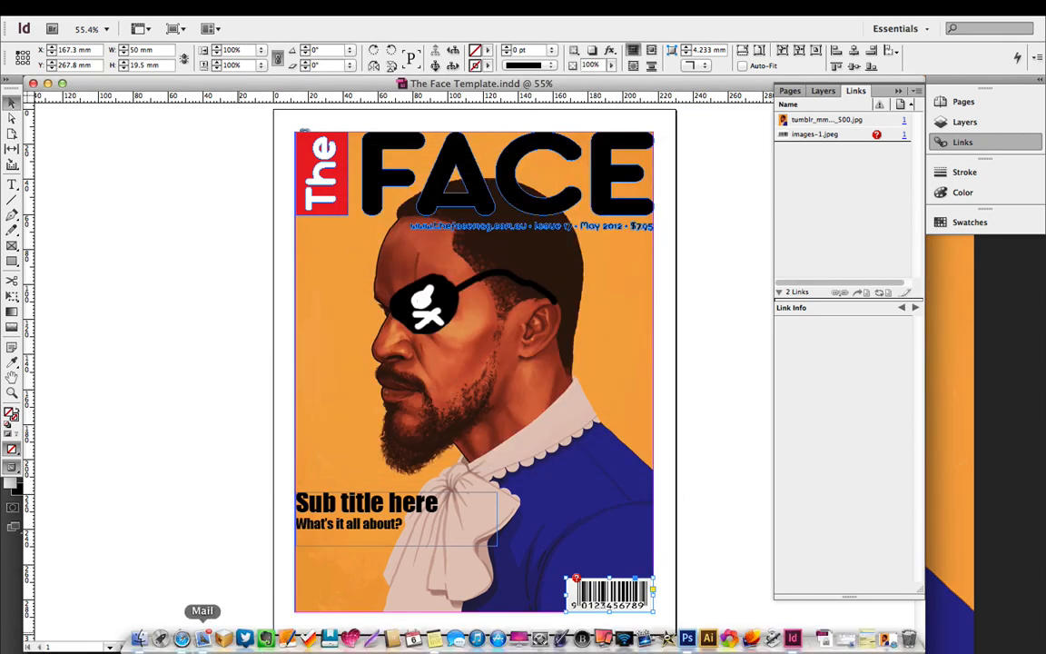
key(F11)
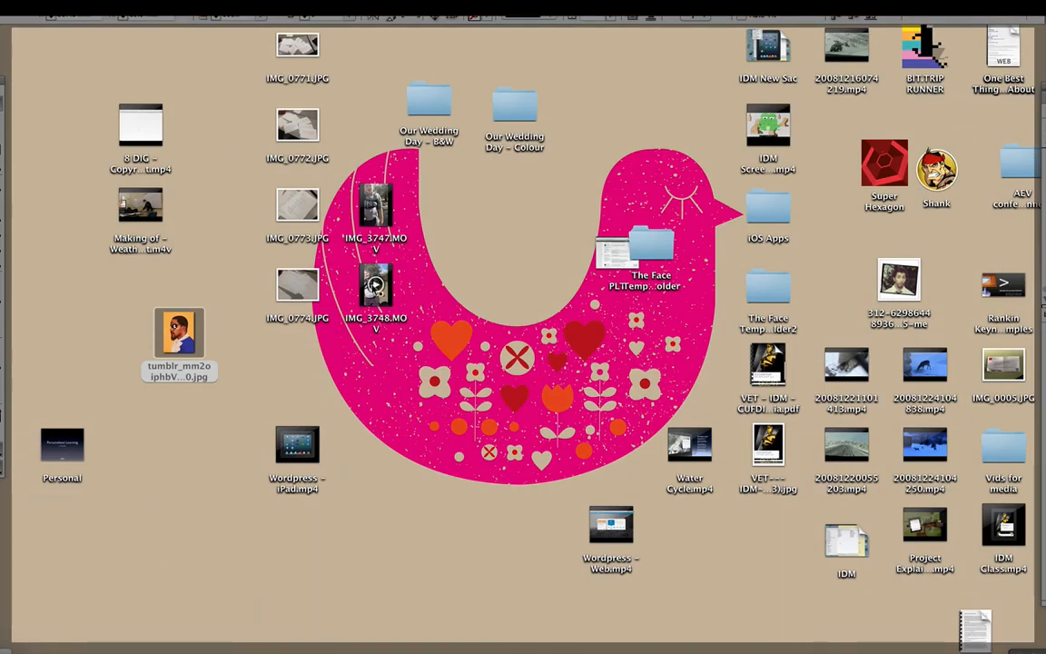
double_click(768, 288)
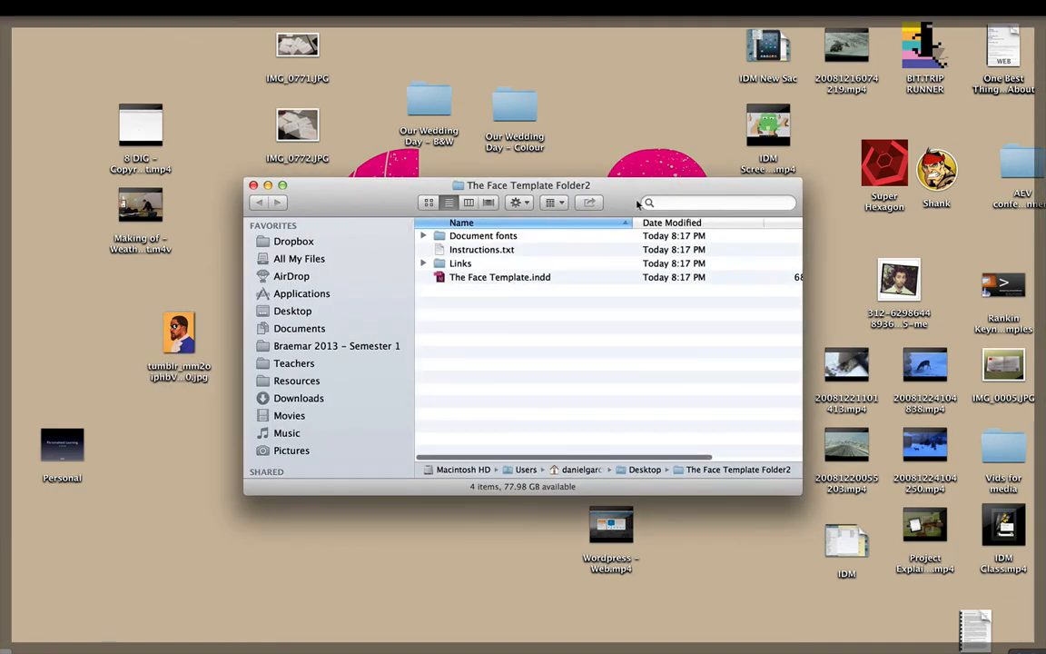
click(283, 185)
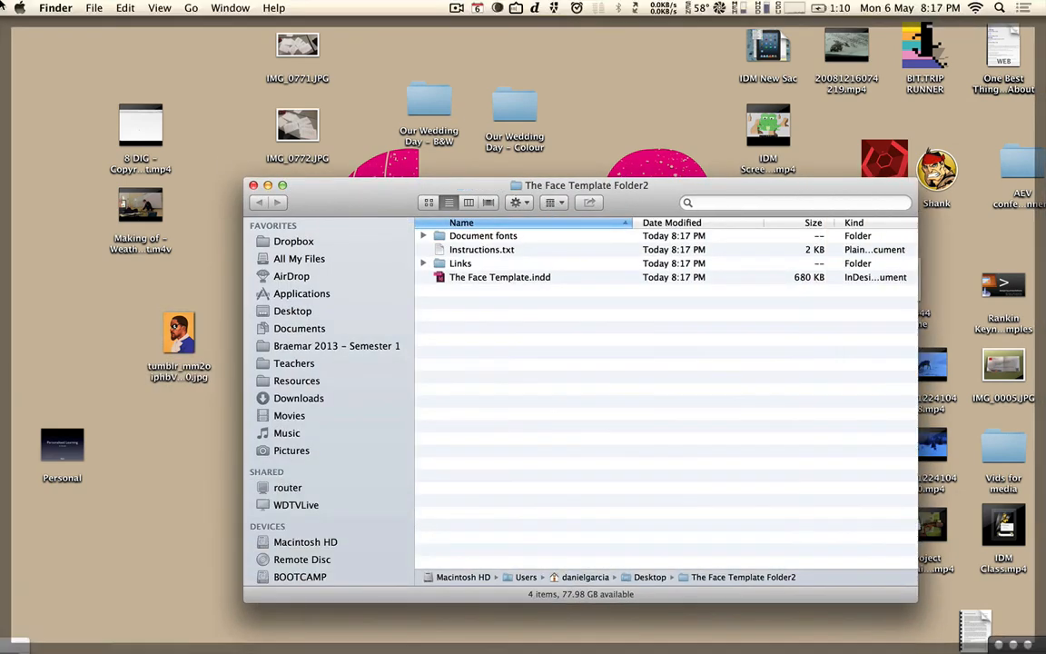
mouse_move(0, 1)
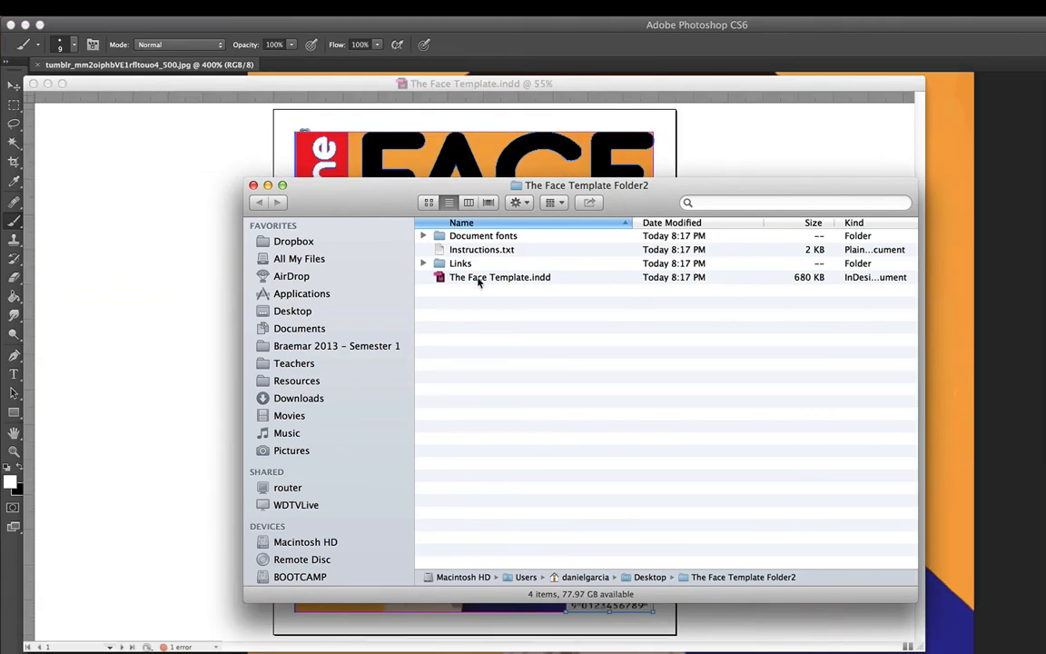
- Examine the packaged InDesign file and the portrait in the Links folder, and return to the InDesign document
click(478, 277)
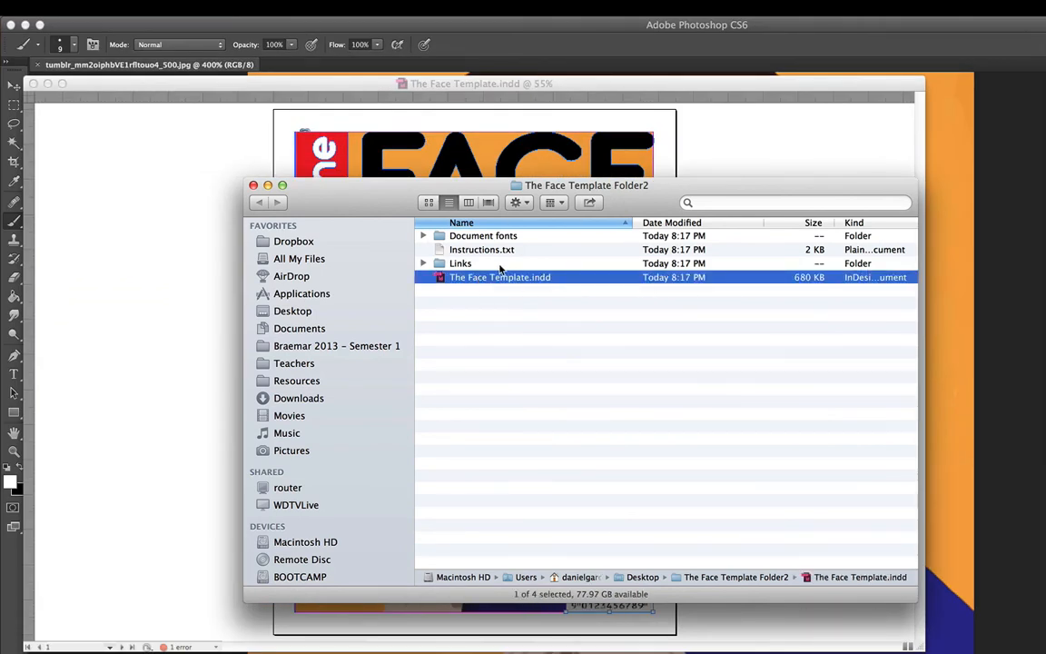
double_click(499, 265)
click(508, 237)
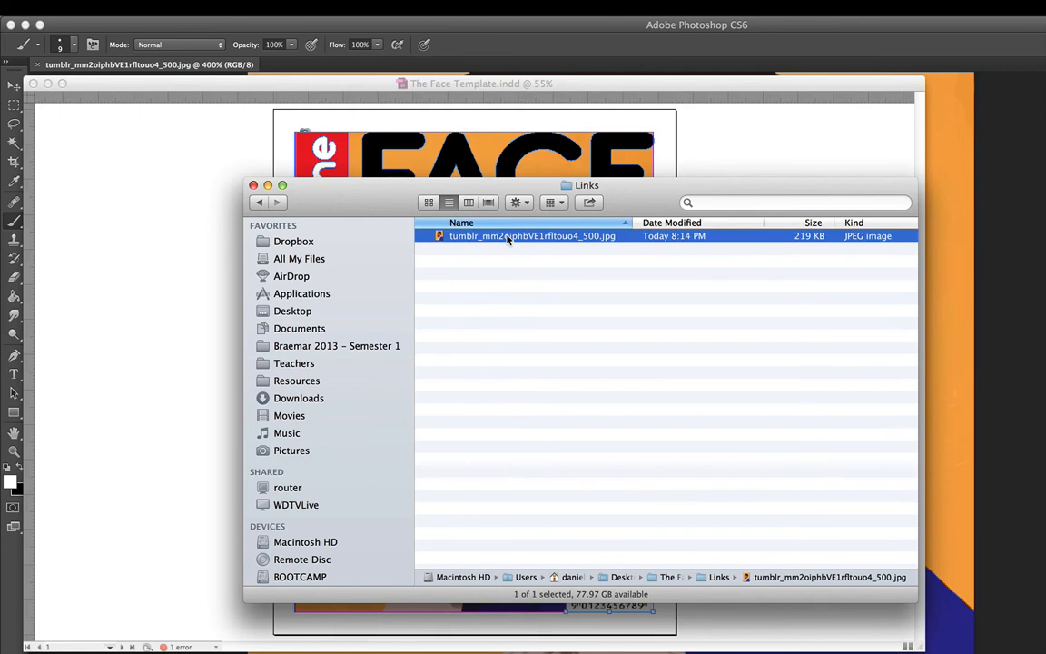
click(519, 275)
click(259, 201)
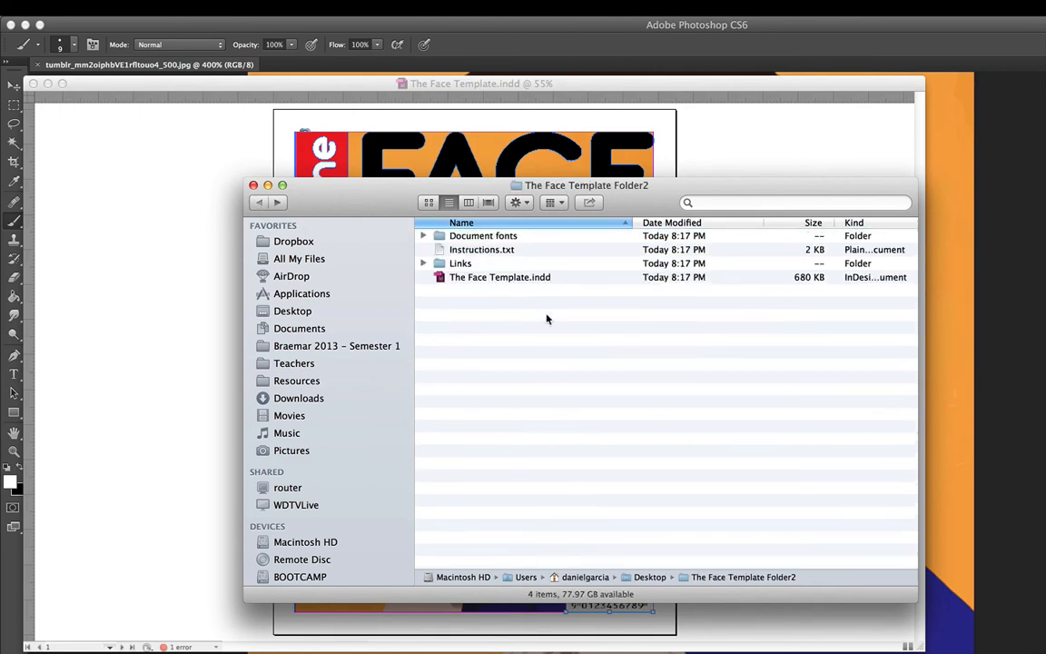
click(214, 216)
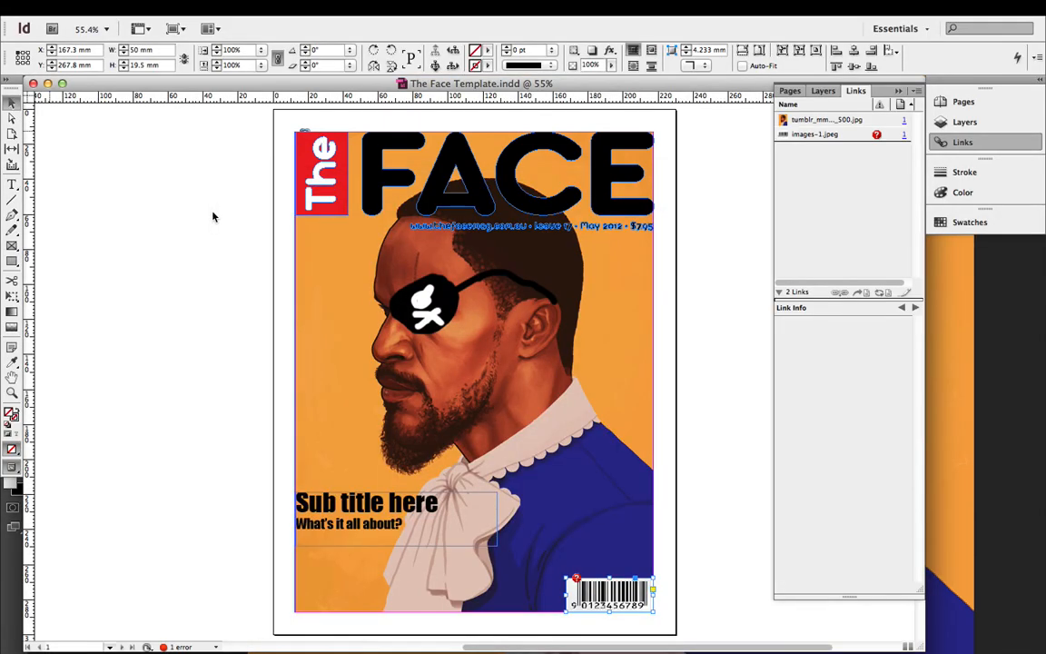